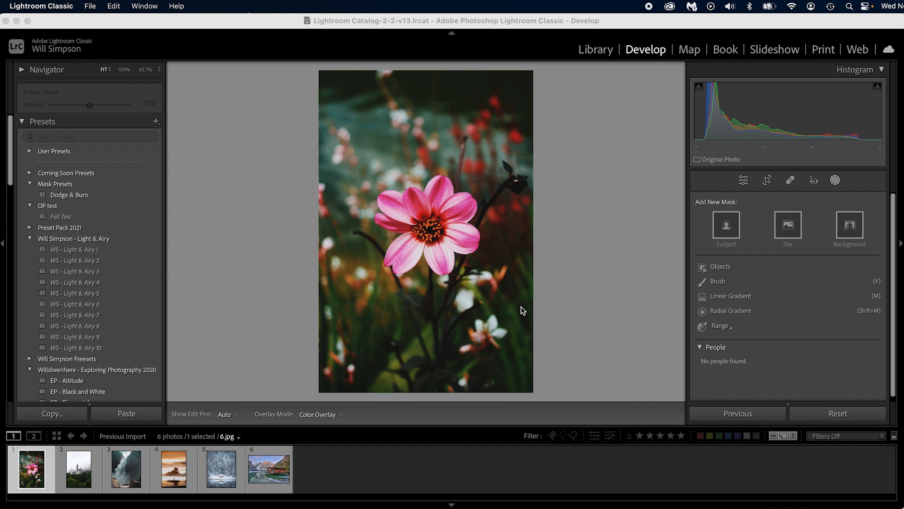
# Step: Create a radial gradient mask over the upper-left background of the flower photo and set its feather to 7
pyautogui.click(743, 180)
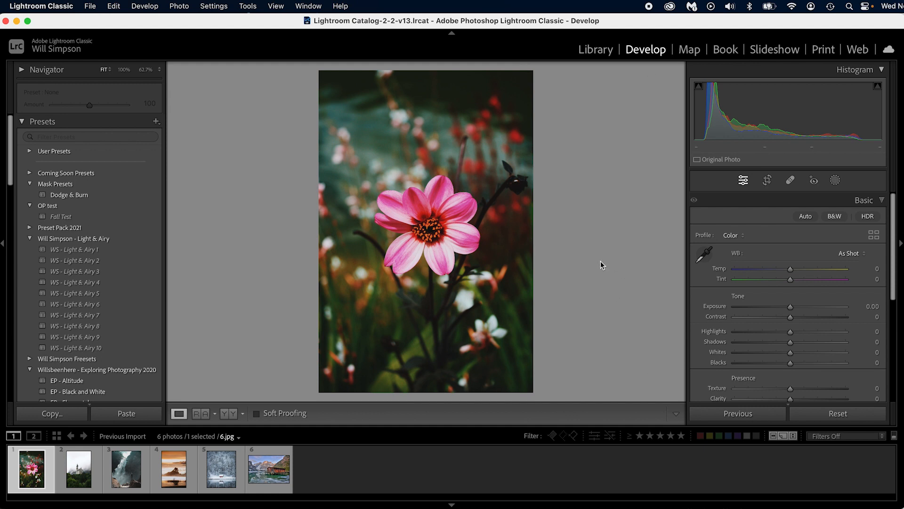
pyautogui.hotkey('shift', 'm')
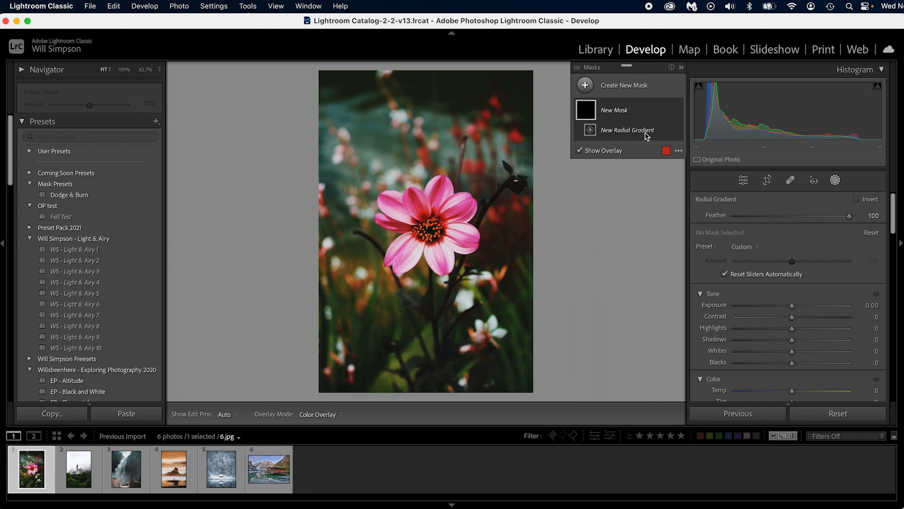
pyautogui.moveTo(353, 123); pyautogui.dragTo(371, 136)
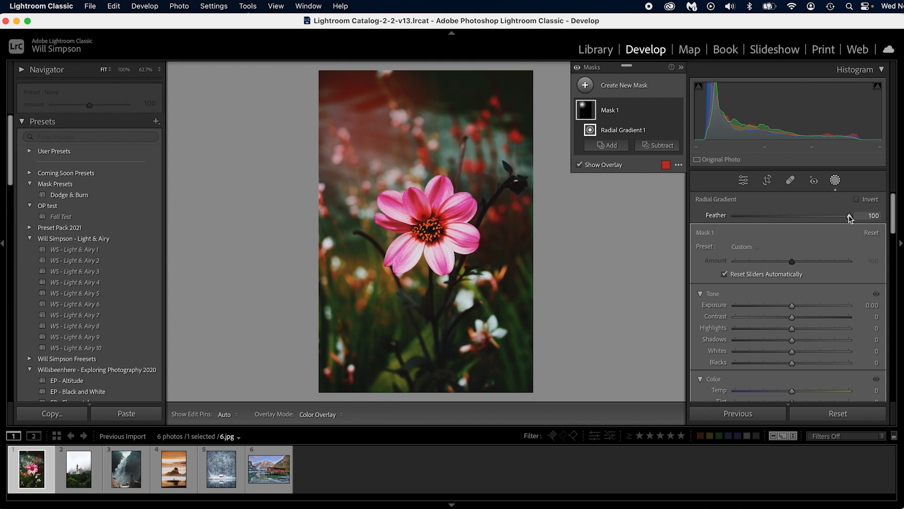
pyautogui.moveTo(848, 215); pyautogui.dragTo(746, 221)
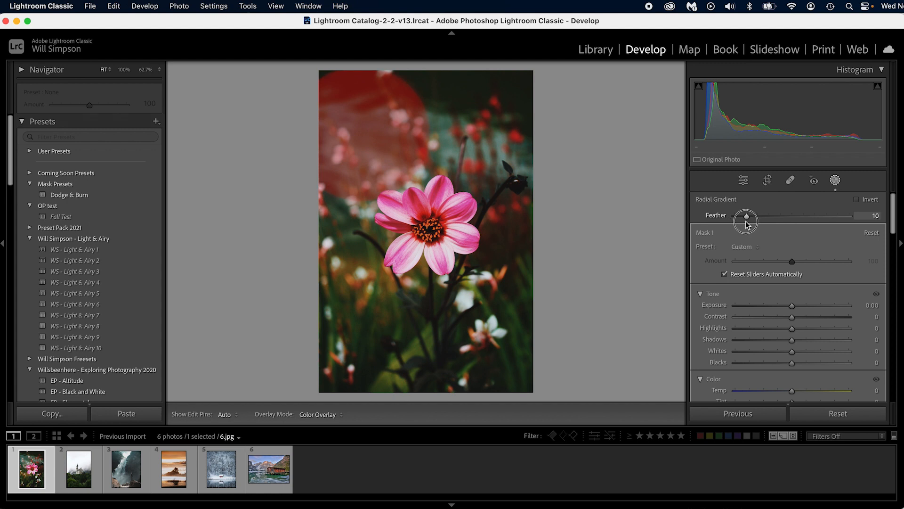
pyautogui.moveTo(746, 221); pyautogui.dragTo(743, 225)
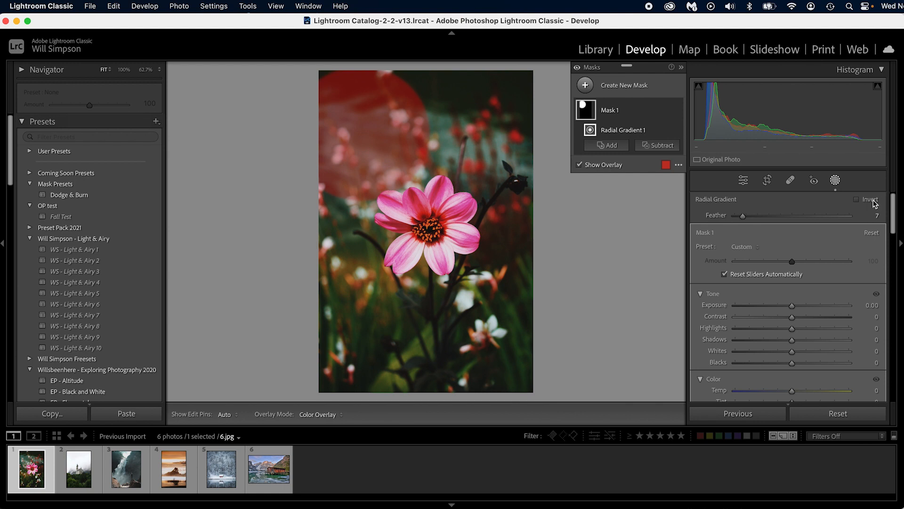
# Step: Set the mask's Blacks to 25, Temp to 15 and Exposure to 0.51, and shift the circle slightly toward the photo's left edge
pyautogui.scroll(-1, 826, 287)
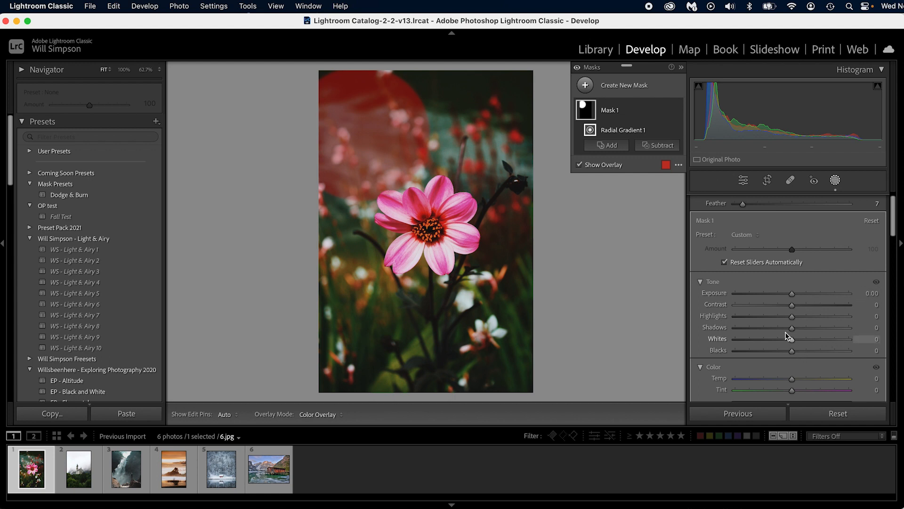
pyautogui.moveTo(792, 351); pyautogui.dragTo(805, 353)
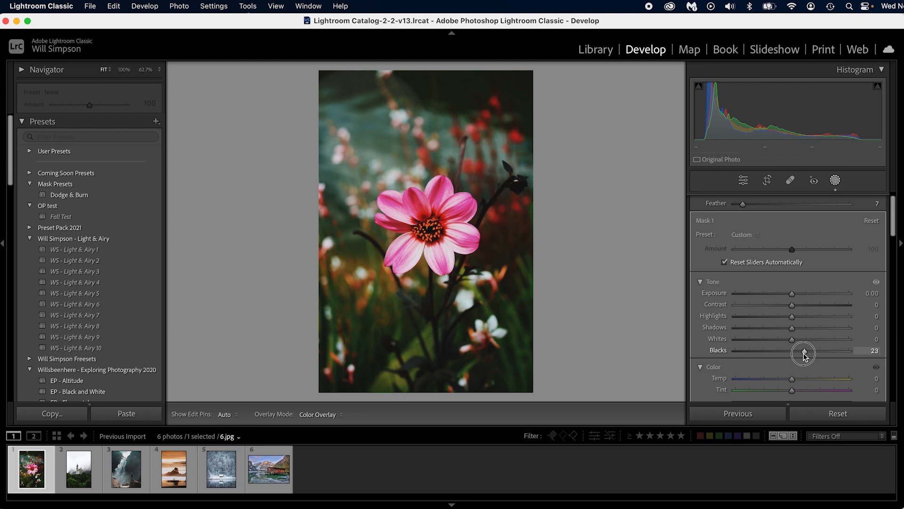
pyautogui.moveTo(804, 354); pyautogui.dragTo(804, 355)
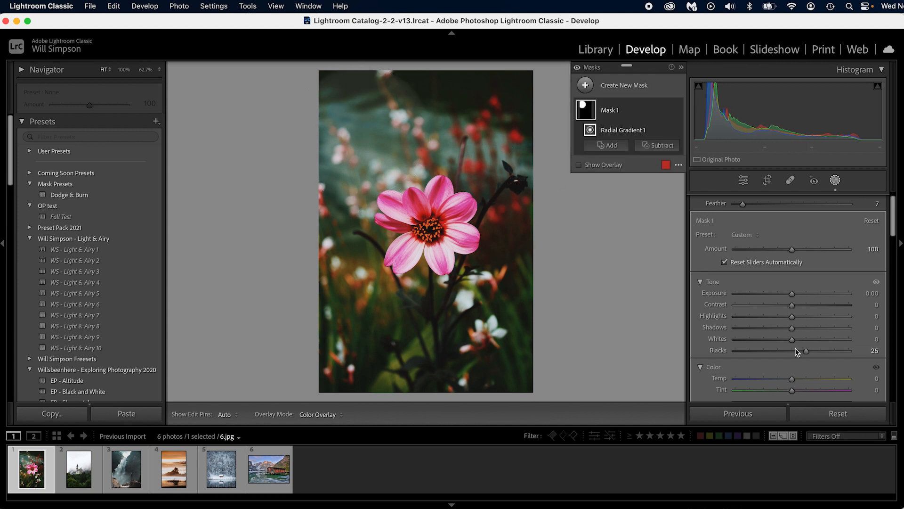
pyautogui.moveTo(791, 379); pyautogui.dragTo(799, 382)
pyautogui.click(791, 294)
pyautogui.moveTo(791, 295); pyautogui.dragTo(799, 296)
pyautogui.moveTo(360, 133); pyautogui.dragTo(346, 128)
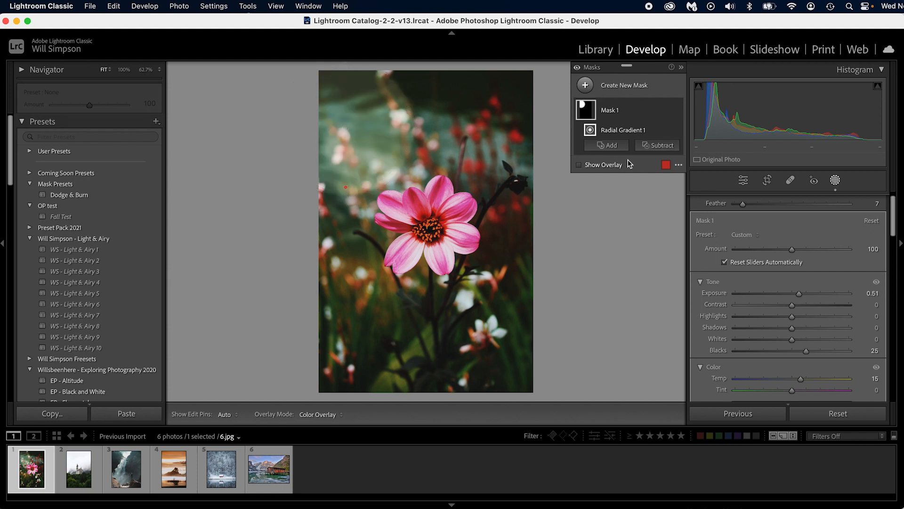
# Step: Add two radial gradients to the same mask: a smaller circle at the photo's top edge and a larger one over the red blossoms at right
pyautogui.moveTo(589, 129)
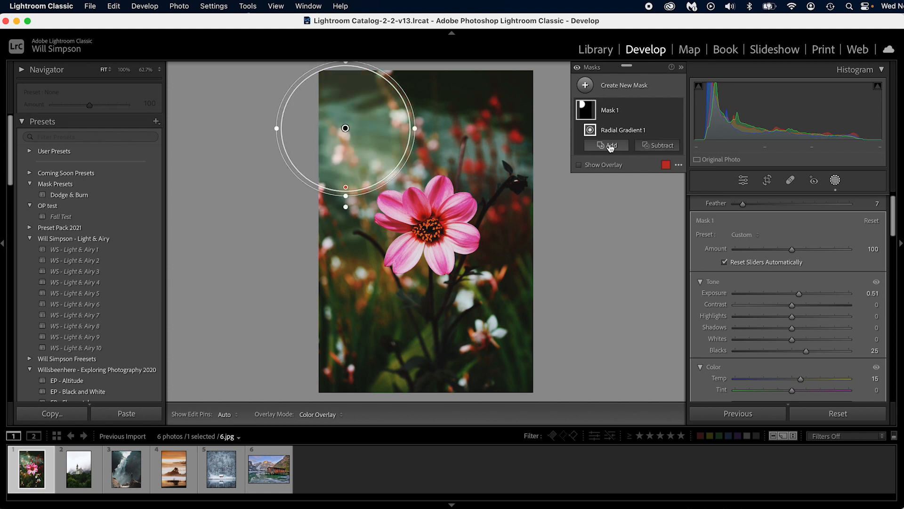
pyautogui.click(611, 146)
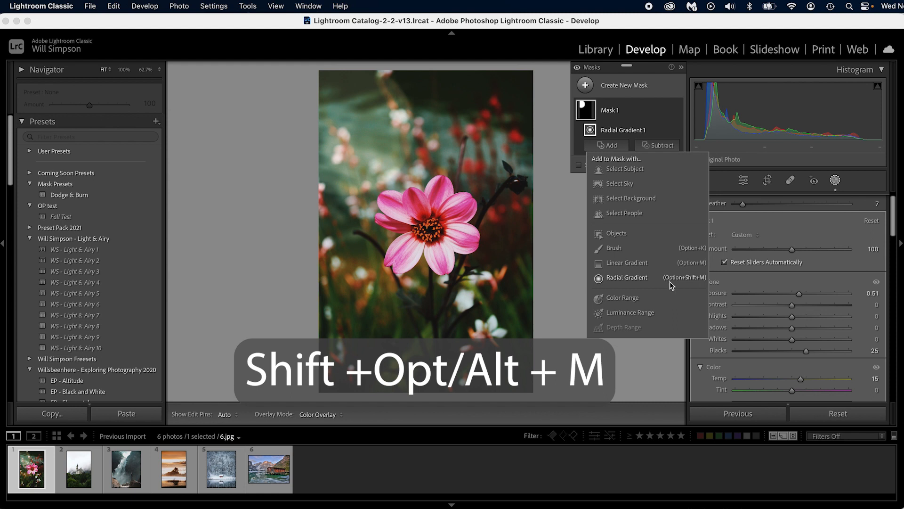
pyautogui.click(699, 282)
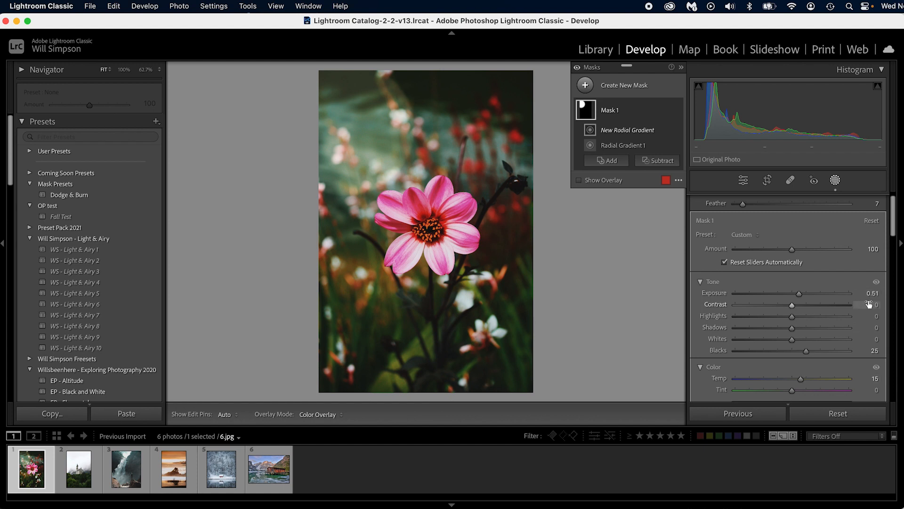
pyautogui.moveTo(449, 92)
pyautogui.mouseDown()
pyautogui.moveTo(477, 116)
pyautogui.moveTo(464, 85)
pyautogui.mouseUp()
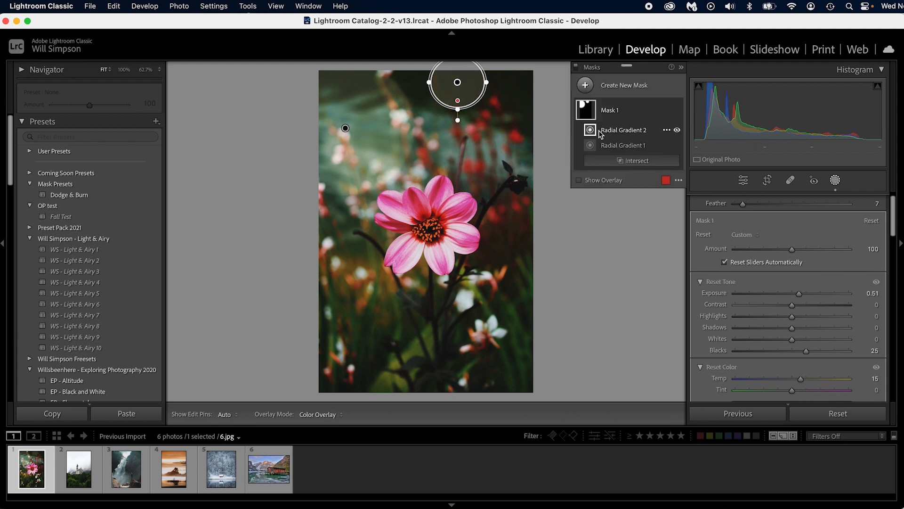
pyautogui.hotkey('alt', 'shift', 'm')
pyautogui.moveTo(481, 137)
pyautogui.mouseDown()
pyautogui.moveTo(518, 175)
pyautogui.moveTo(498, 150)
pyautogui.mouseUp()
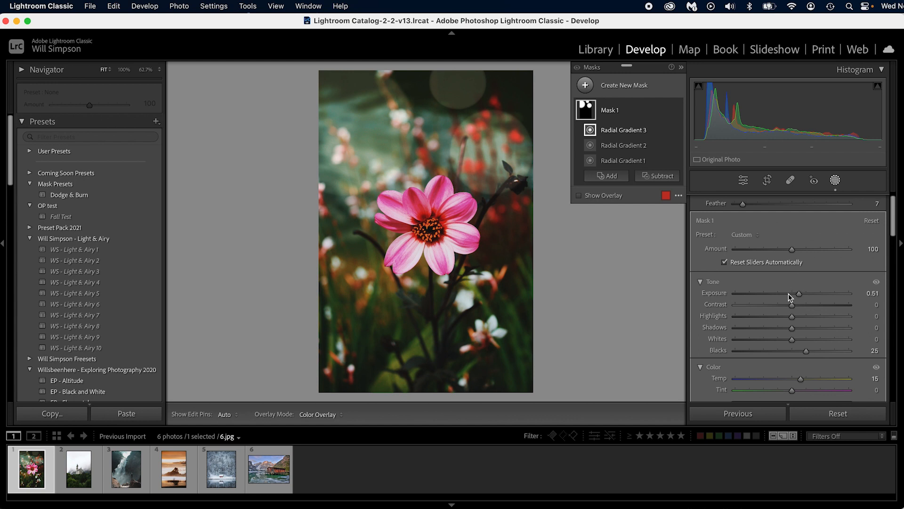
# Step: Lower the mask's Exposure to 0.20 and add a tiny radial gradient near the photo's upper-right corner
pyautogui.moveTo(800, 293); pyautogui.dragTo(796, 293)
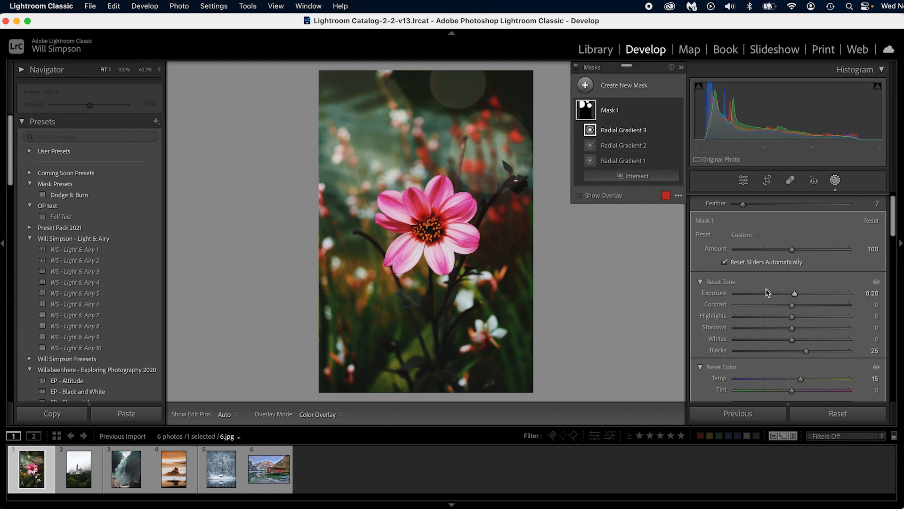
pyautogui.hotkey('shift', 'm')
pyautogui.moveTo(495, 88); pyautogui.dragTo(501, 96)
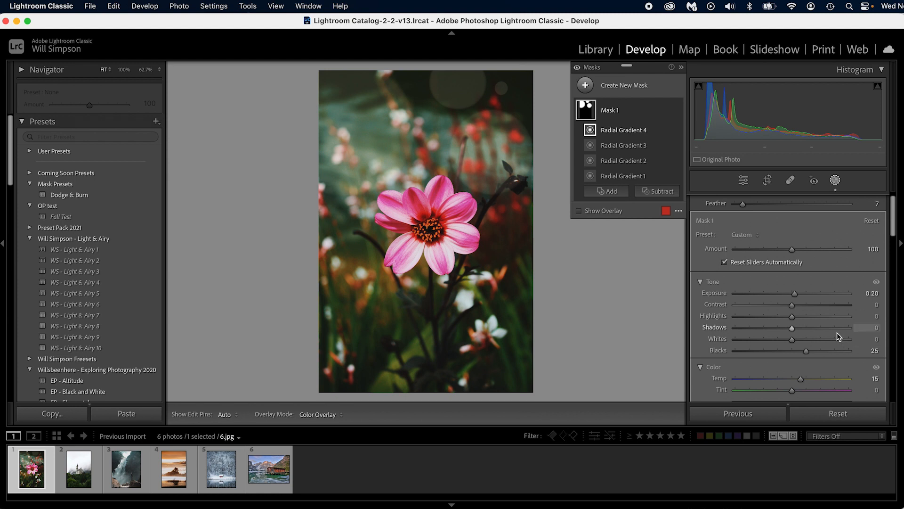
# Step: Subtract a short diagonal linear gradient from the mask across the tiny circle near the photo's upper-right corner
pyautogui.click(653, 191)
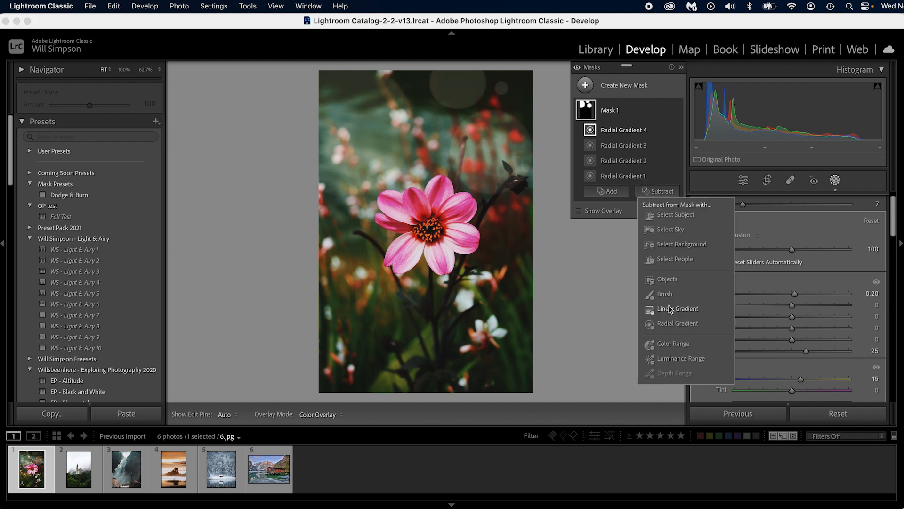
pyautogui.click(668, 307)
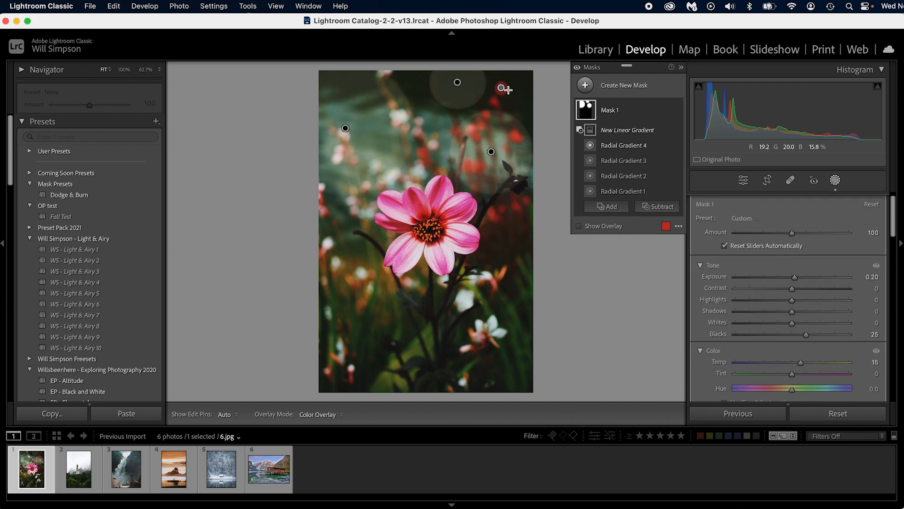
pyautogui.moveTo(522, 76); pyautogui.dragTo(502, 84)
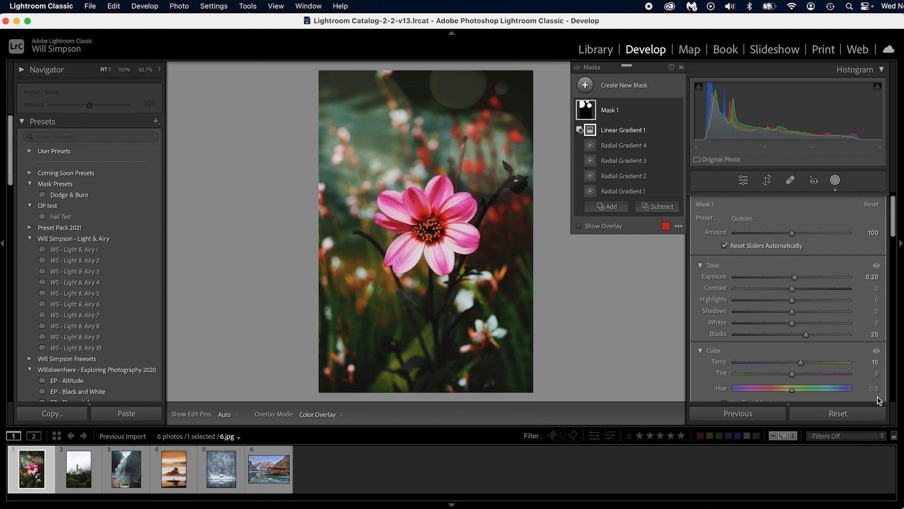
# Step: Subtract a second, nearly horizontal linear gradient from the mask, covering the photo from just above the pink flower downward
pyautogui.click(656, 207)
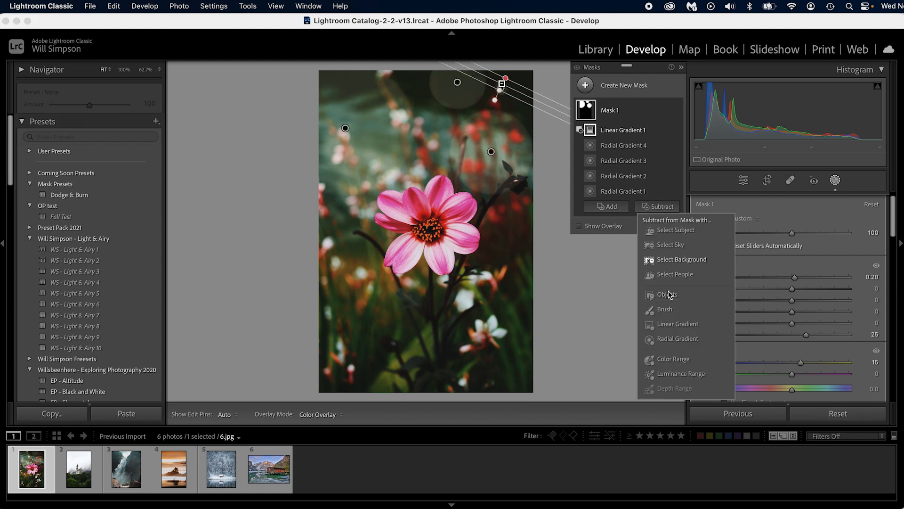
pyautogui.click(668, 328)
pyautogui.moveTo(409, 197); pyautogui.dragTo(408, 166)
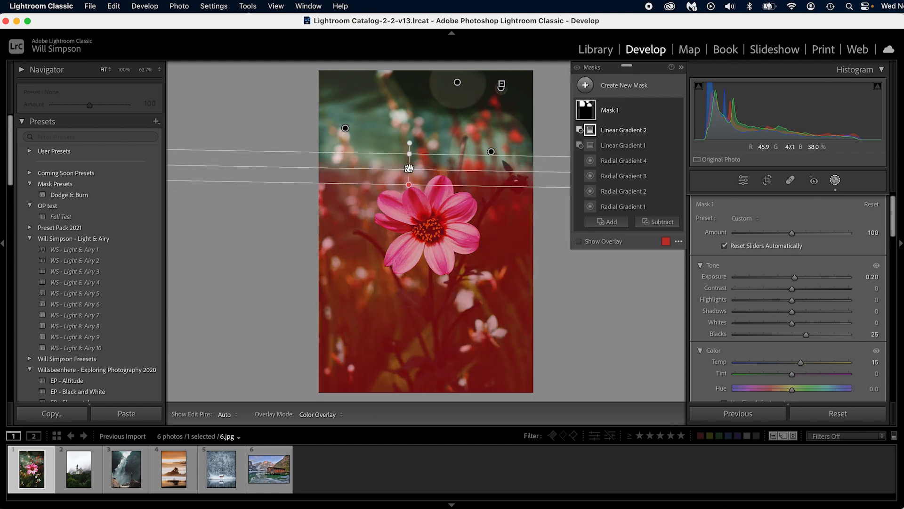
pyautogui.click(743, 180)
# Step: Reduce the mask's Dehaze and fine-tune its Exposure to blend the bokeh circles into the background
pyautogui.scroll(-1, 830, 328)
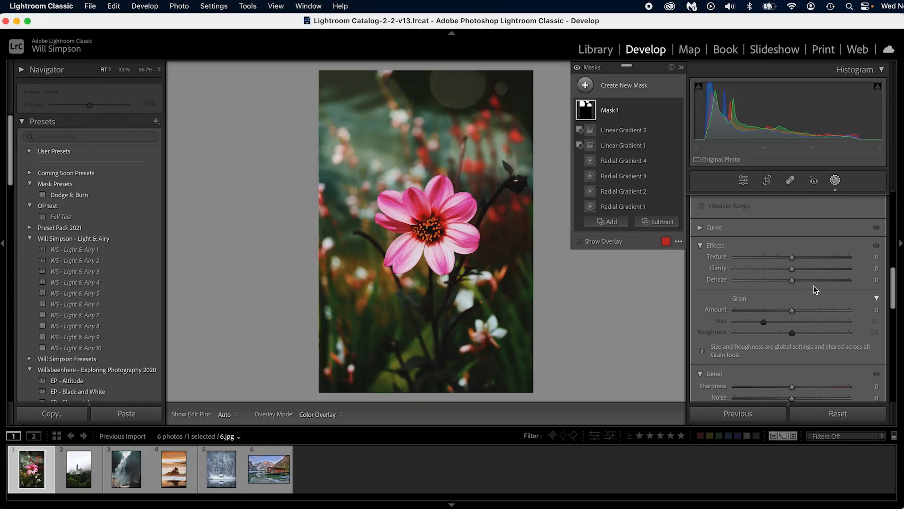
pyautogui.moveTo(793, 281); pyautogui.dragTo(772, 269)
pyautogui.scroll(10, 794, 290)
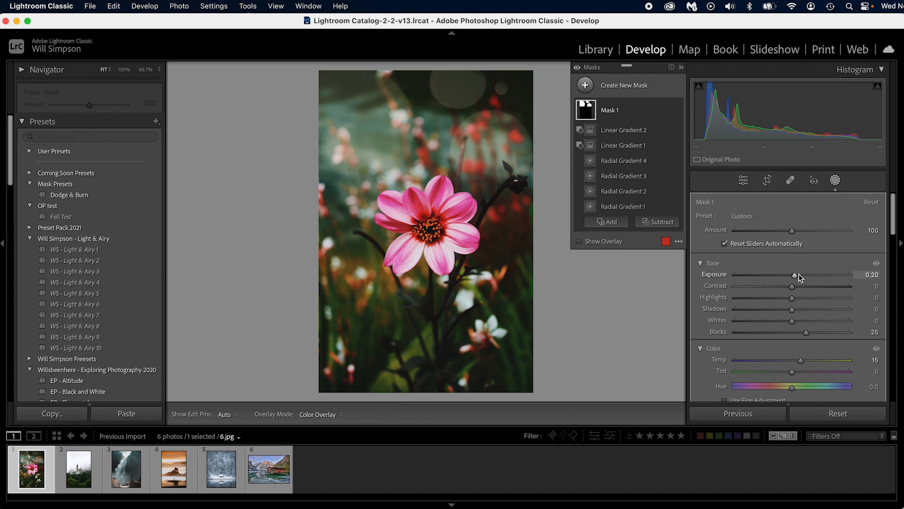
pyautogui.moveTo(798, 274); pyautogui.dragTo(793, 276)
pyautogui.moveTo(793, 277); pyautogui.dragTo(793, 277)
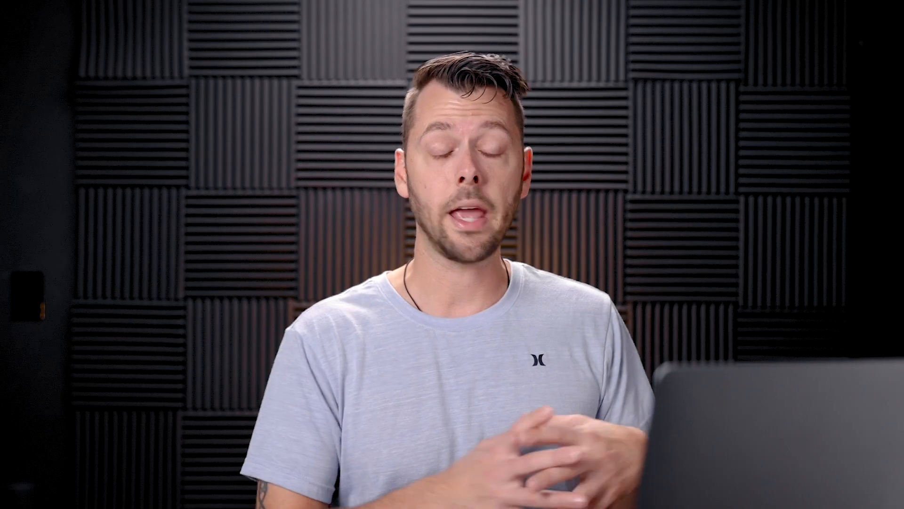
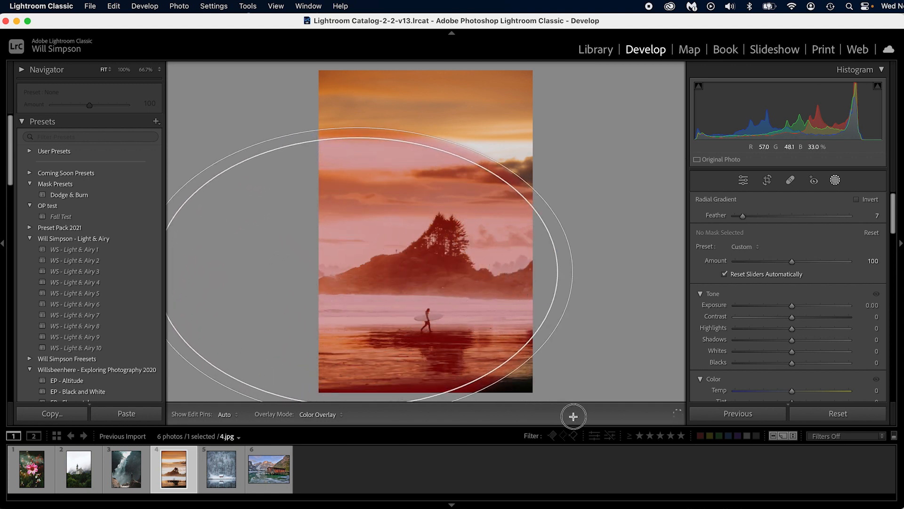
# Step: Shape a large radial gradient with Feather 92 on the sunset photo, shrink it and move it past the photo's left edge beside the island
pyautogui.moveTo(355, 269); pyautogui.dragTo(359, 238)
pyautogui.moveTo(358, 392); pyautogui.dragTo(360, 239)
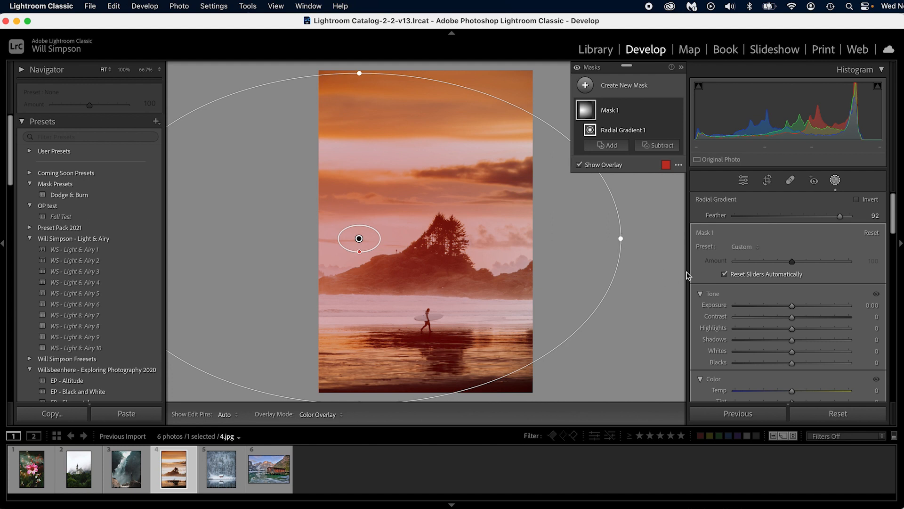
pyautogui.moveTo(621, 239); pyautogui.dragTo(561, 238)
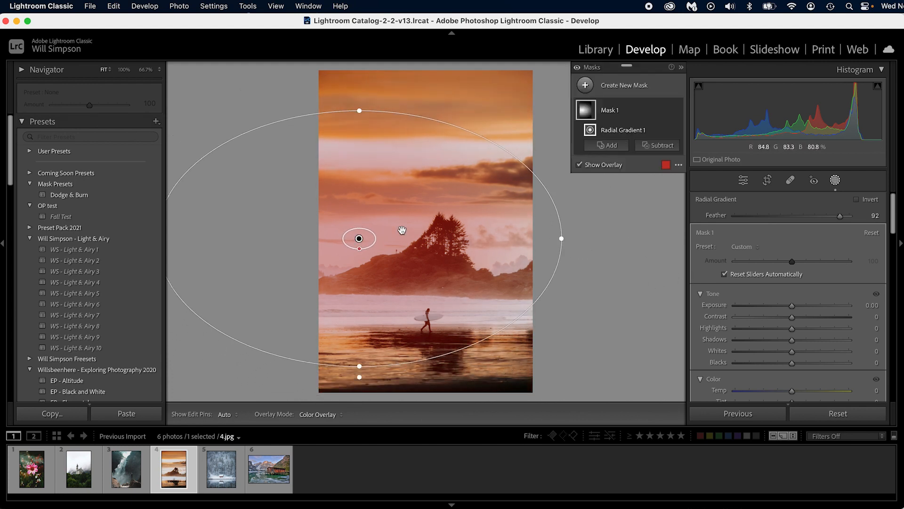
pyautogui.moveTo(357, 236); pyautogui.dragTo(307, 267)
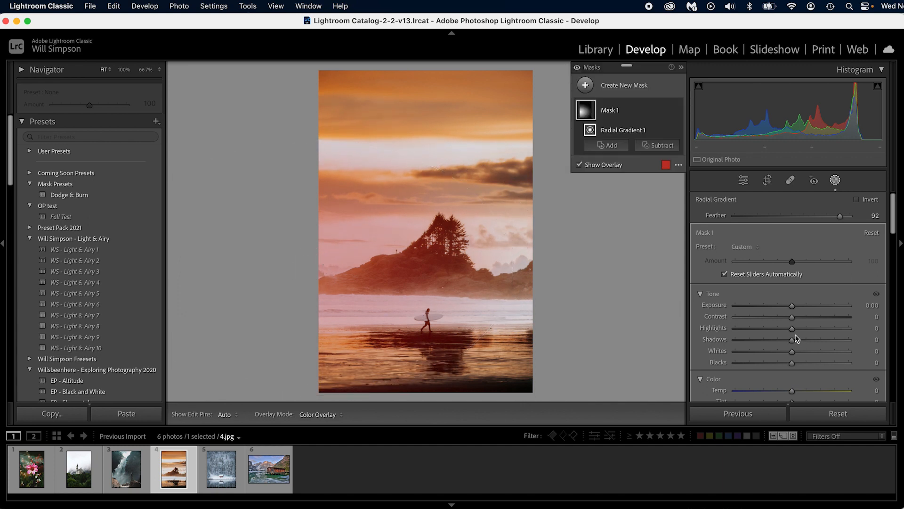
# Step: Lower the Dehaze of the sunset photo's radial mask to add a soft haze, easing it back slightly
pyautogui.scroll(-5, 790, 320)
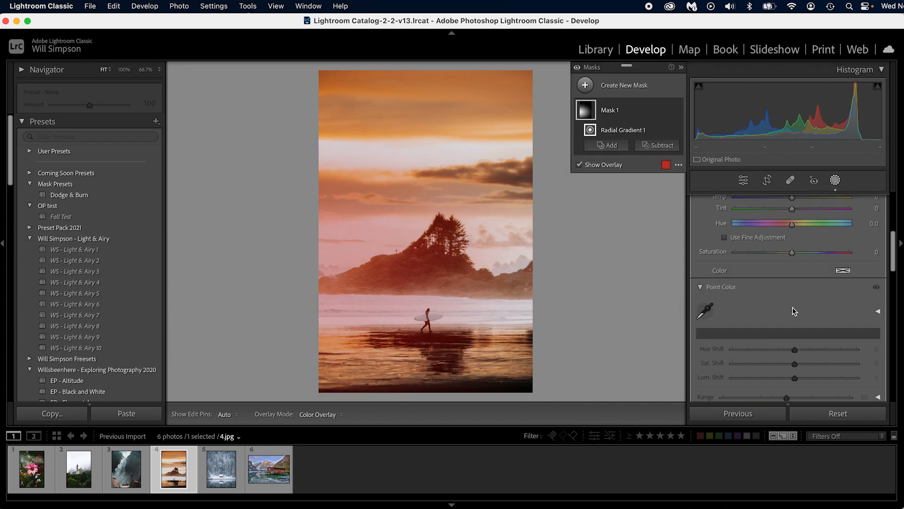
pyautogui.scroll(-2, 781, 335)
pyautogui.moveTo(792, 302); pyautogui.dragTo(774, 304)
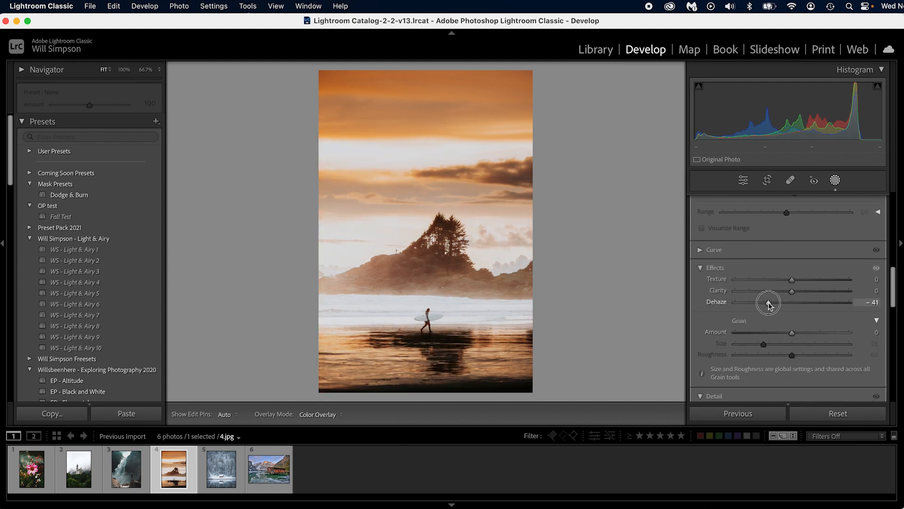
pyautogui.moveTo(769, 302); pyautogui.dragTo(780, 294)
pyautogui.scroll(6, 780, 295)
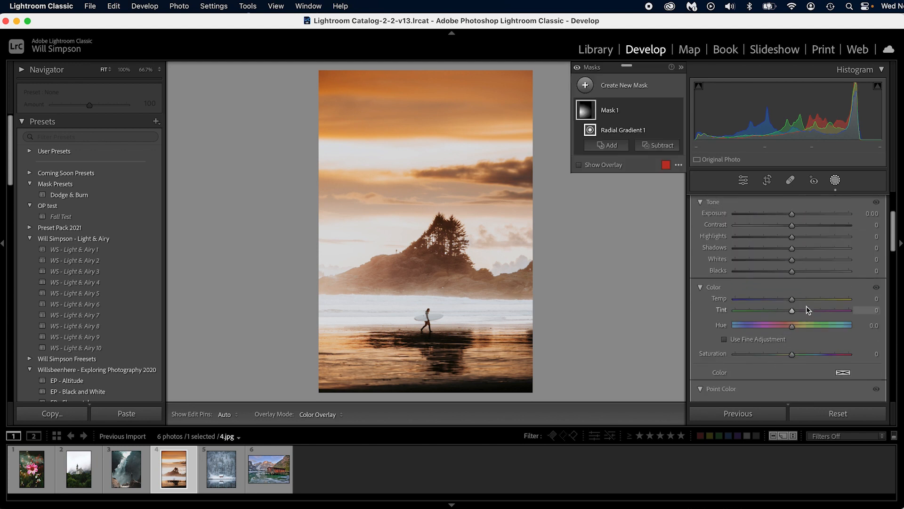
# Step: Set the haze mask's Temp to 44 and Exposure to 0.31, and compare the photo with its original state
pyautogui.moveTo(793, 300)
pyautogui.mouseDown()
pyautogui.moveTo(818, 304)
pyautogui.moveTo(794, 307)
pyautogui.mouseUp()
pyautogui.press('\\')
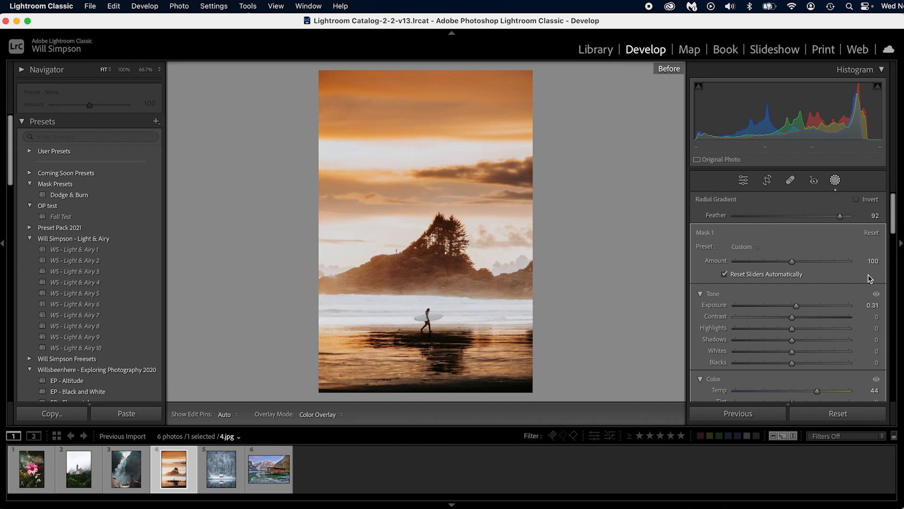
pyautogui.press('\\')
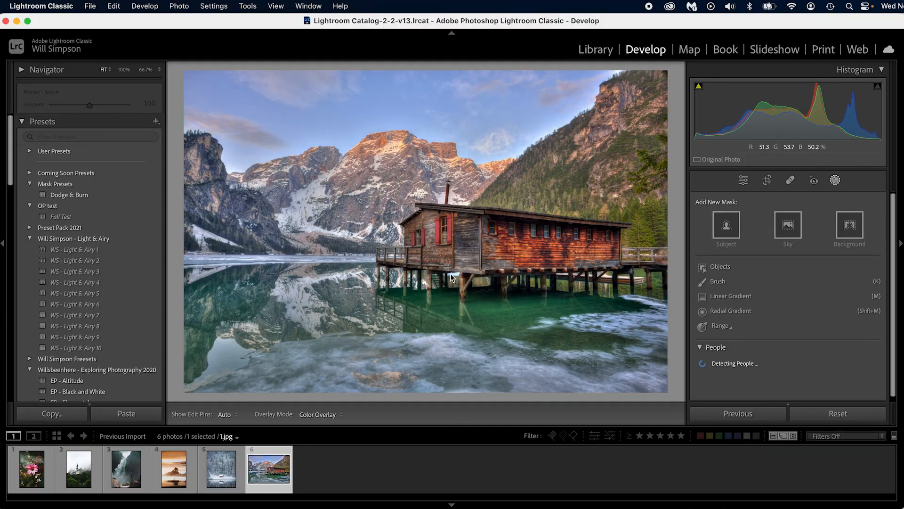
# Step: Switch to the castle photo 2.jpg and return from masking to the general edit settings
pyautogui.press('Left')
pyautogui.press('Left')
pyautogui.press('Left')
pyautogui.press('Left')
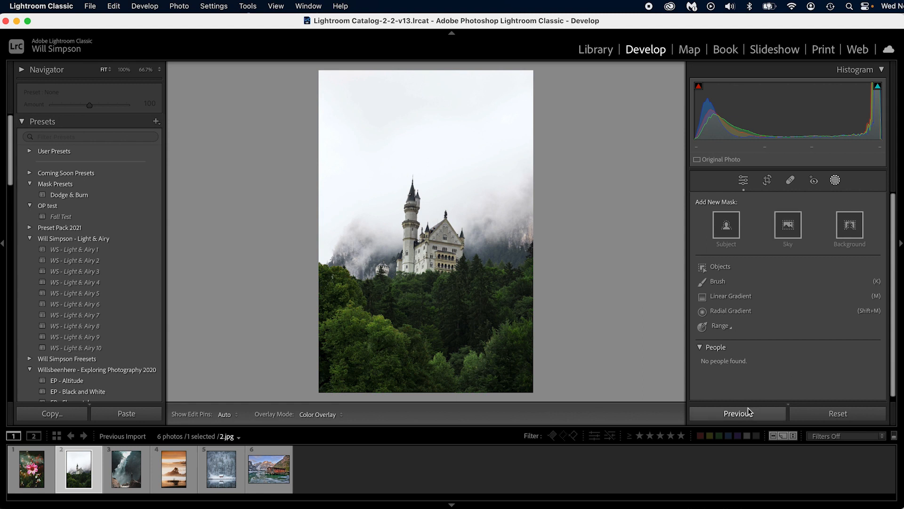
pyautogui.press('d')
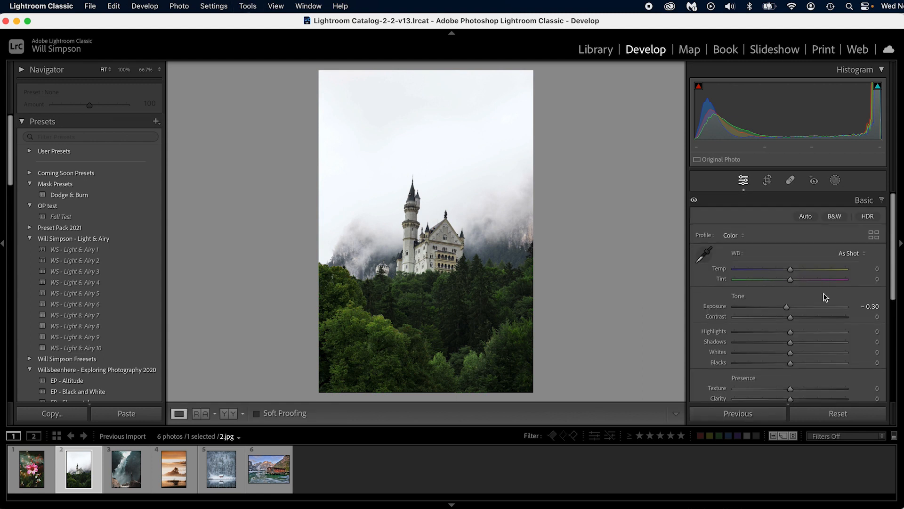
# Step: Straighten the castle photo with the crop tool at an angle of about -1.89
pyautogui.click(878, 204)
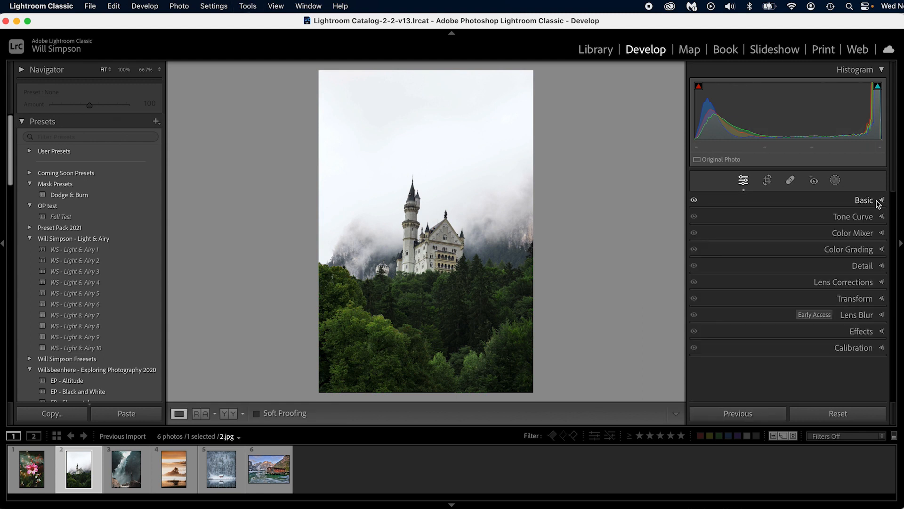
pyautogui.click(864, 298)
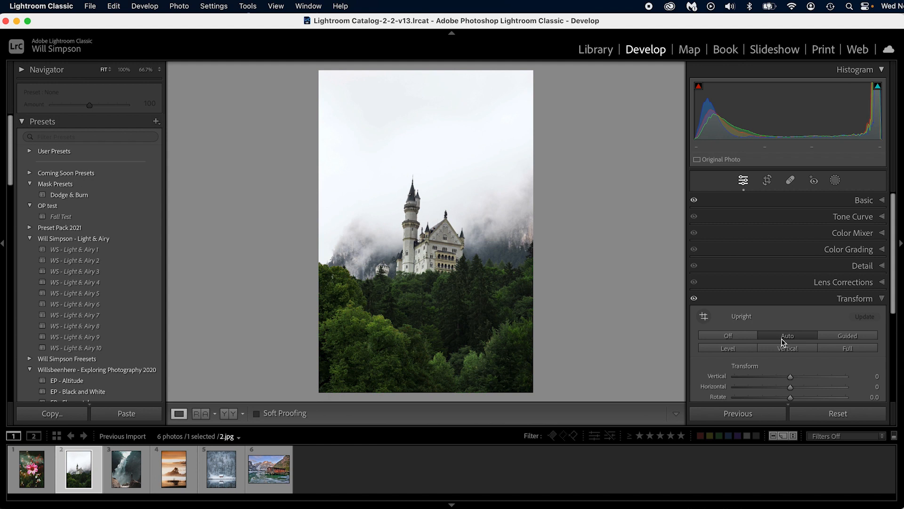
pyautogui.press('r')
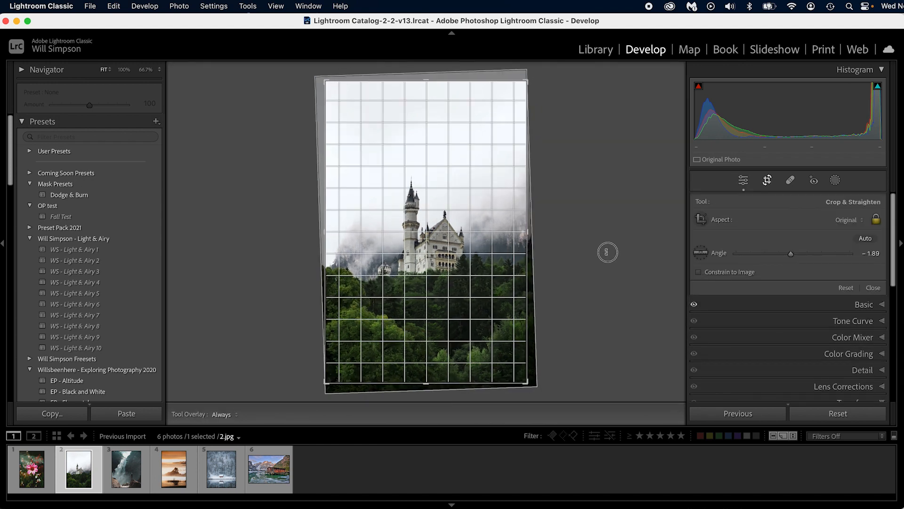
pyautogui.press('Return')
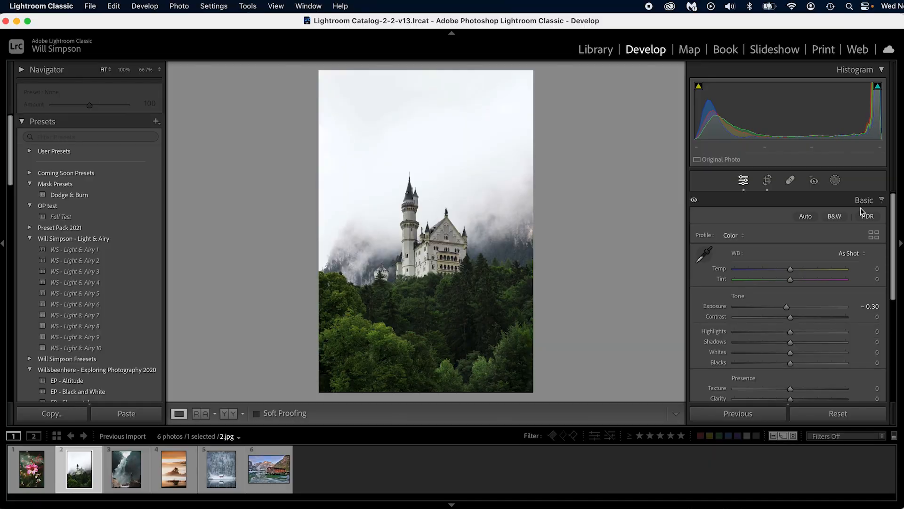
# Step: Add a wide radial gradient over the trees in the lower part of the castle photo and lower its Dehaze to about -93
pyautogui.hotkey('shift', 'm')
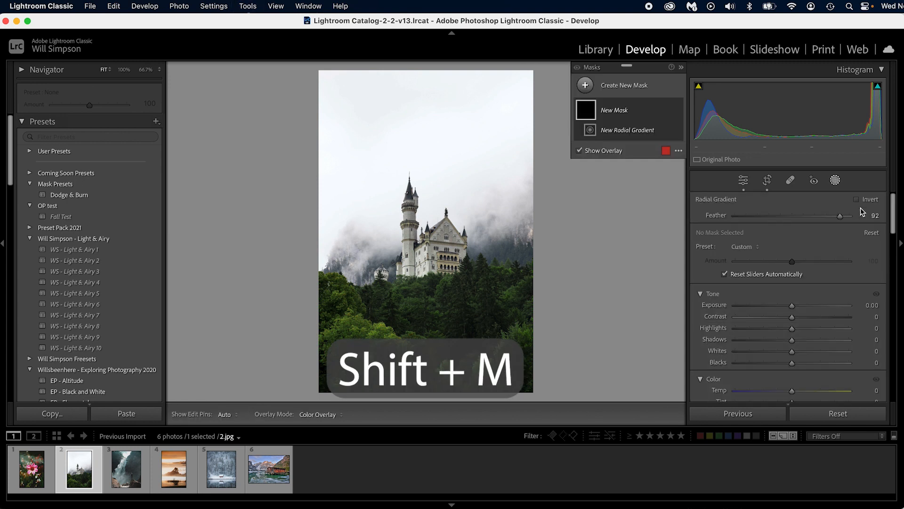
pyautogui.moveTo(337, 358); pyautogui.dragTo(596, 419)
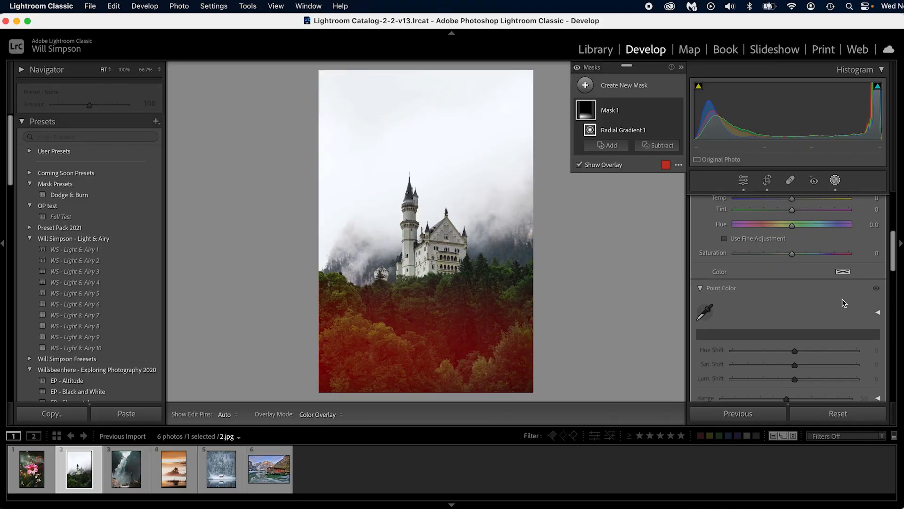
pyautogui.scroll(-6, 842, 299)
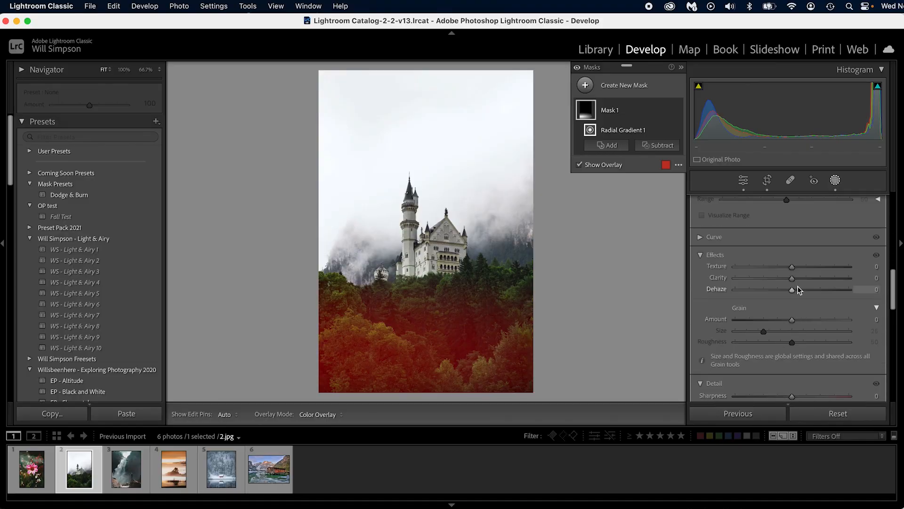
pyautogui.moveTo(792, 291); pyautogui.dragTo(748, 294)
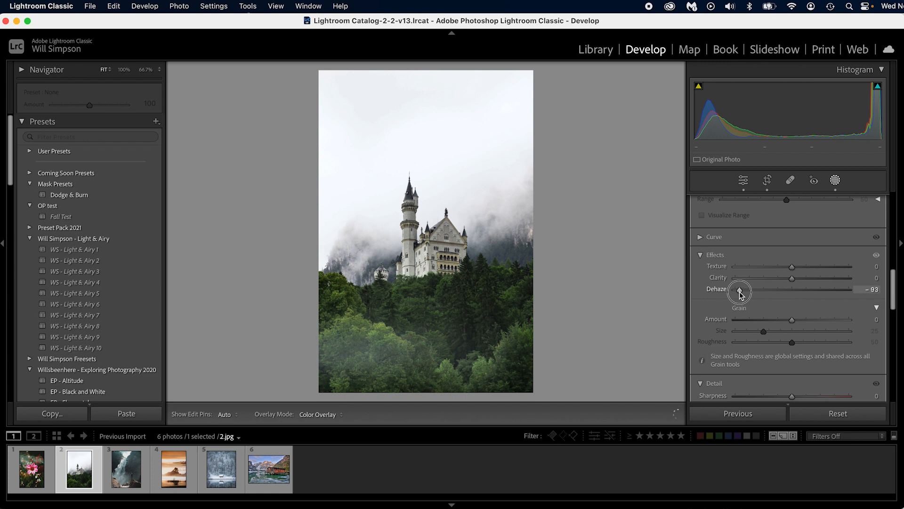
# Step: Raise the fog mask's Exposure to 1.76, shift its gradient slightly lower over the trees and widen it
pyautogui.scroll(8, 814, 311)
pyautogui.moveTo(792, 253); pyautogui.dragTo(816, 258)
pyautogui.moveTo(341, 352)
pyautogui.mouseDown()
pyautogui.moveTo(347, 363)
pyautogui.moveTo(340, 366)
pyautogui.mouseUp()
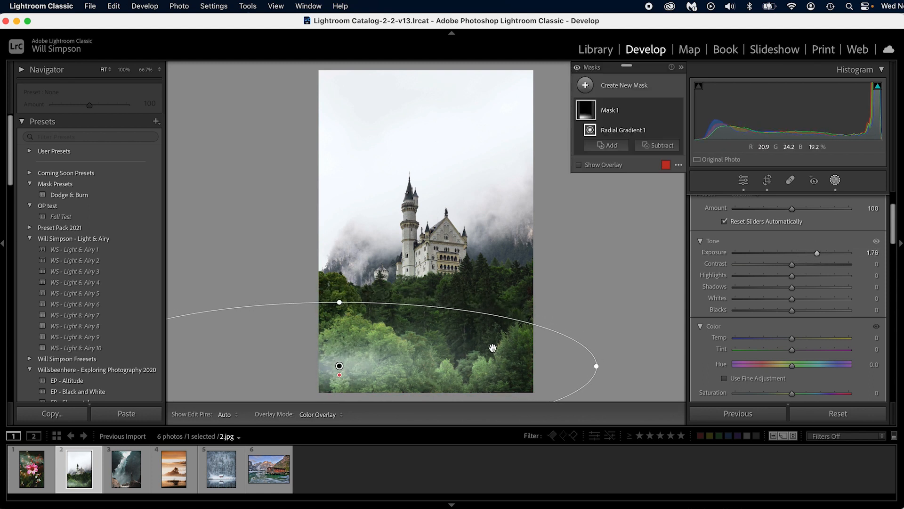
pyautogui.moveTo(598, 367); pyautogui.dragTo(671, 366)
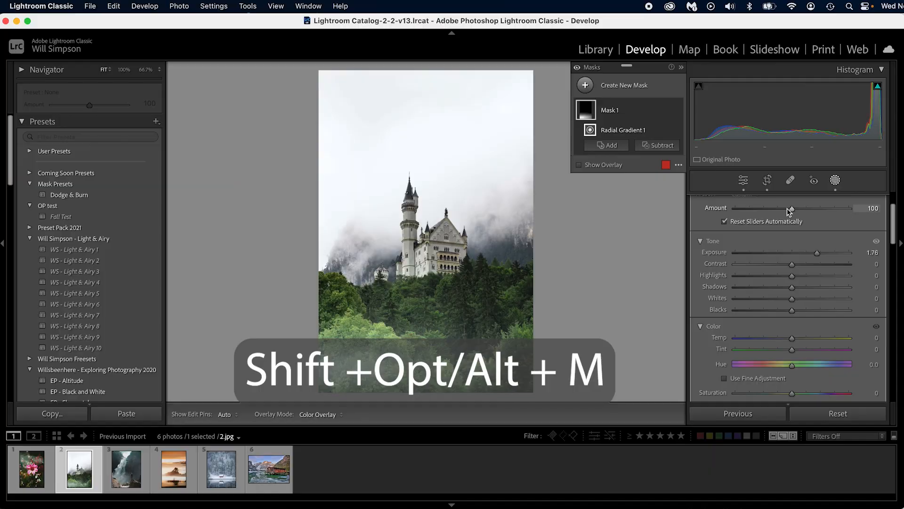
# Step: Add three more radial gradients to the fog mask: at the trees' left edge, in the lower-right corner and over the middle of the forest
pyautogui.hotkey('shift', 'alt', 'm')
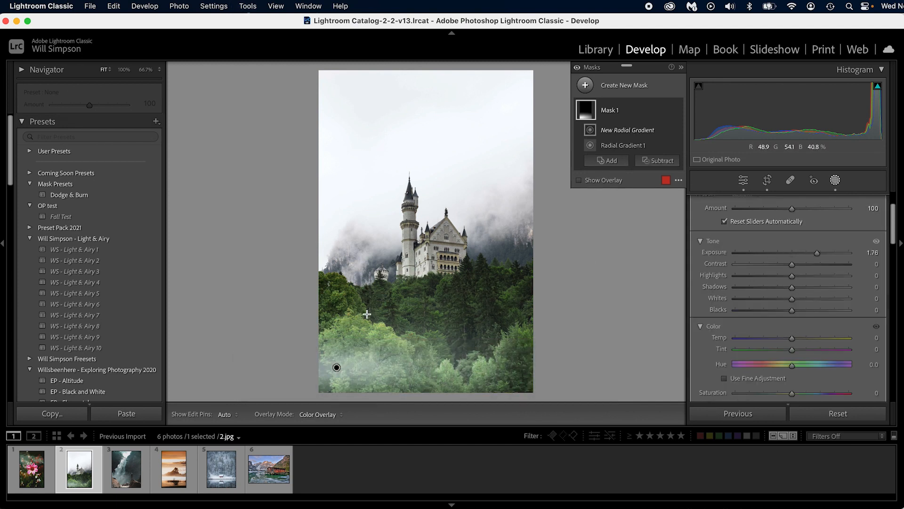
pyautogui.moveTo(312, 315)
pyautogui.mouseDown()
pyautogui.moveTo(429, 353)
pyautogui.moveTo(321, 317)
pyautogui.mouseUp()
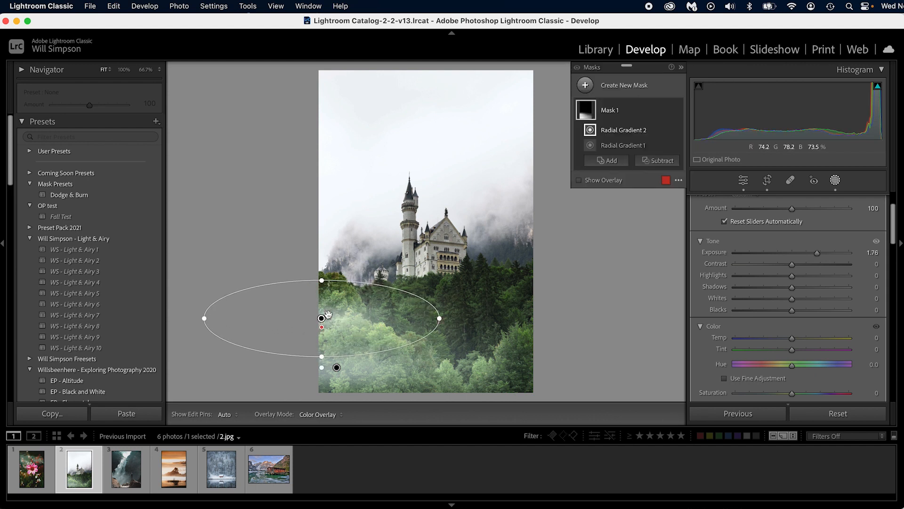
pyautogui.moveTo(483, 370); pyautogui.dragTo(517, 371)
pyautogui.hotkey('shift', 'j')
pyautogui.moveTo(452, 322)
pyautogui.mouseDown()
pyautogui.moveTo(496, 329)
pyautogui.moveTo(548, 359)
pyautogui.moveTo(460, 333)
pyautogui.mouseUp()
pyautogui.hotkey('shift', 'm')
pyautogui.moveTo(492, 293); pyautogui.dragTo(616, 338)
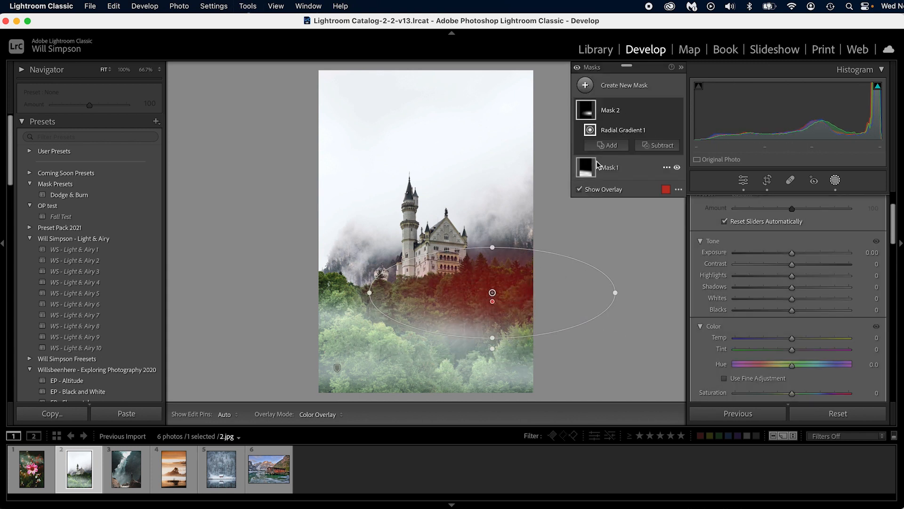
pyautogui.click(593, 113)
pyautogui.press('Delete')
# Step: Reselect Mask 1 and add a radial gradient at the photo's right edge, level with the upper trees
pyautogui.click(597, 113)
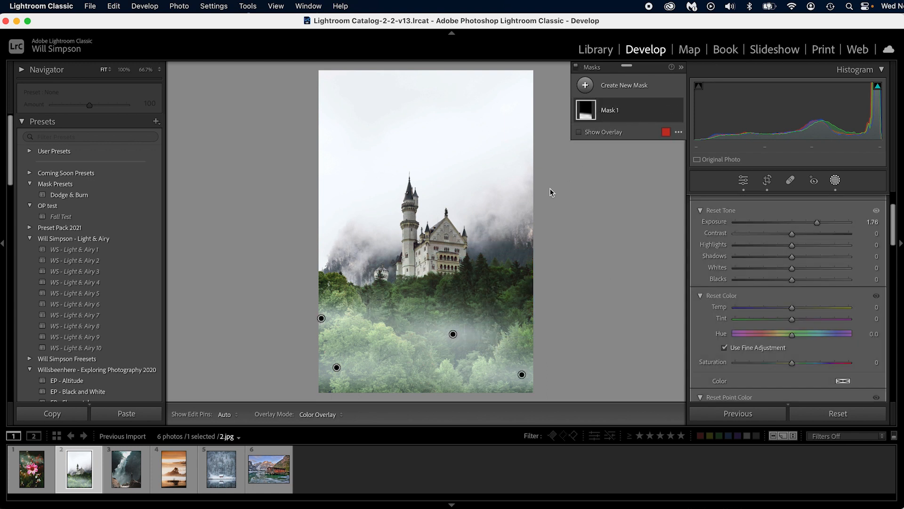
pyautogui.hotkey('shift', 'm')
pyautogui.moveTo(494, 307); pyautogui.dragTo(533, 311)
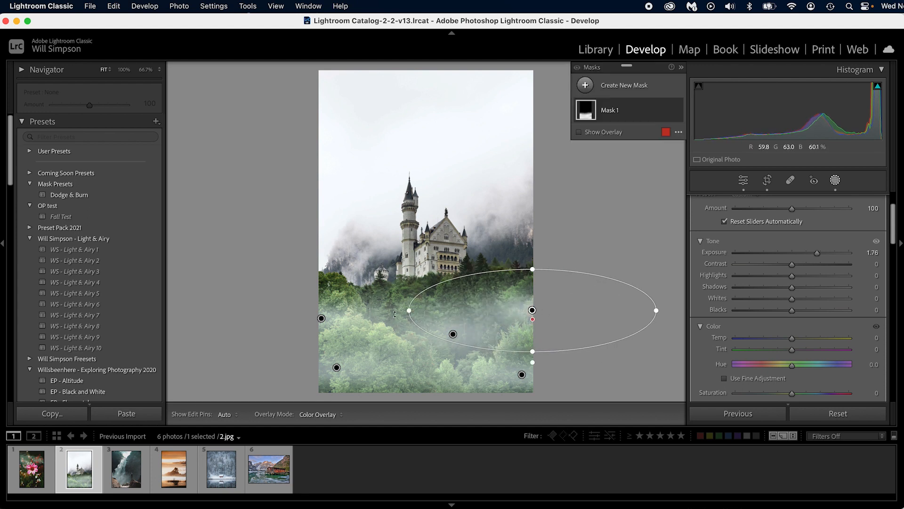
pyautogui.hotkey('shift', 'm')
pyautogui.moveTo(320, 291); pyautogui.dragTo(429, 328)
pyautogui.keyDown('alt'); pyautogui.click(584, 115); pyautogui.keyUp('alt')
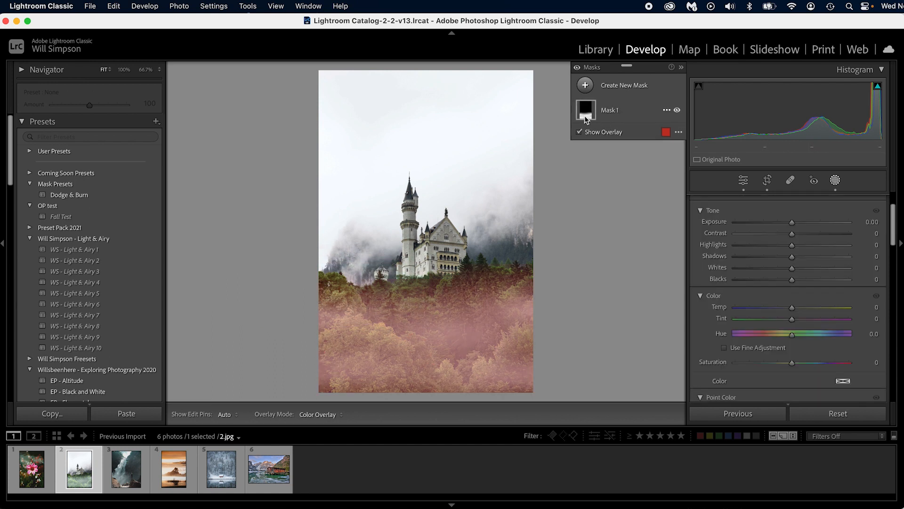
pyautogui.hotkey('shift', 'm')
pyautogui.moveTo(370, 310); pyautogui.dragTo(411, 323)
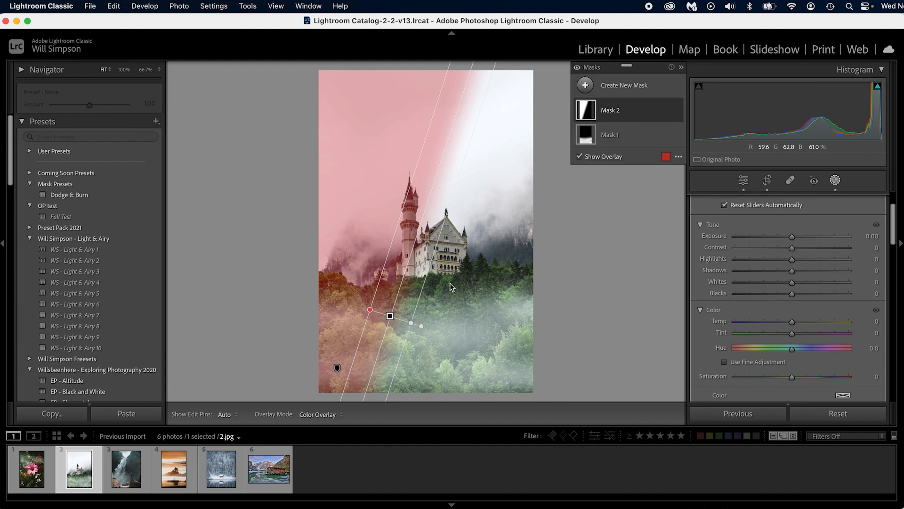
pyautogui.keyDown('alt'); pyautogui.click(592, 109); pyautogui.keyUp('alt')
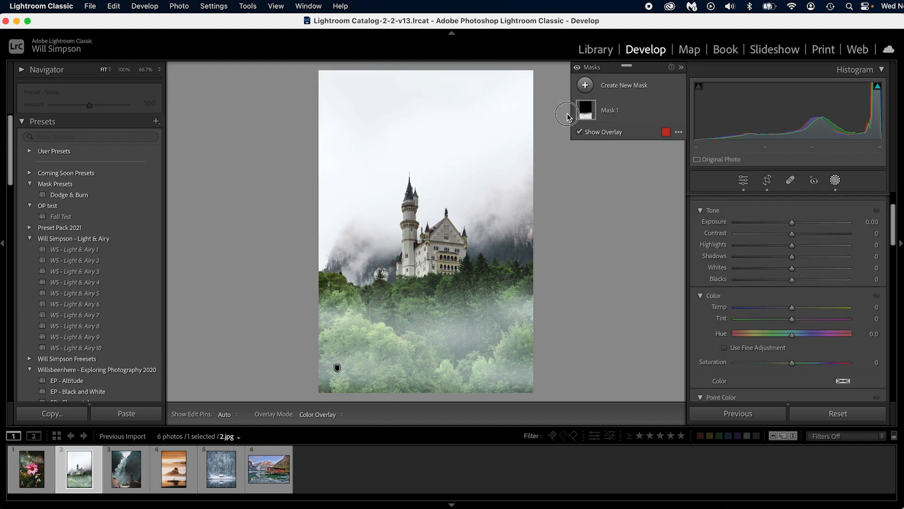
# Step: Reselect Mask 1 and add another wide radial gradient to it at the bottom centre of the castle photo
pyautogui.click(593, 109)
pyautogui.press('o')
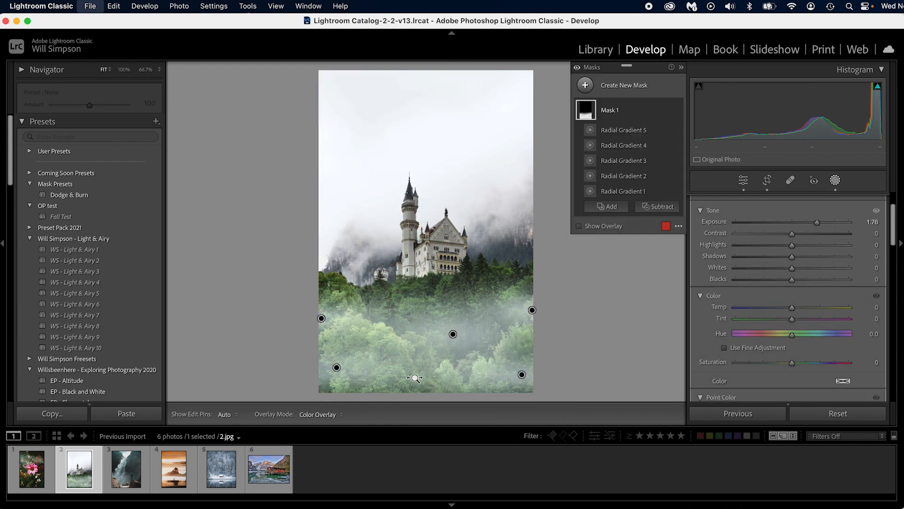
pyautogui.press('super+shift+m')
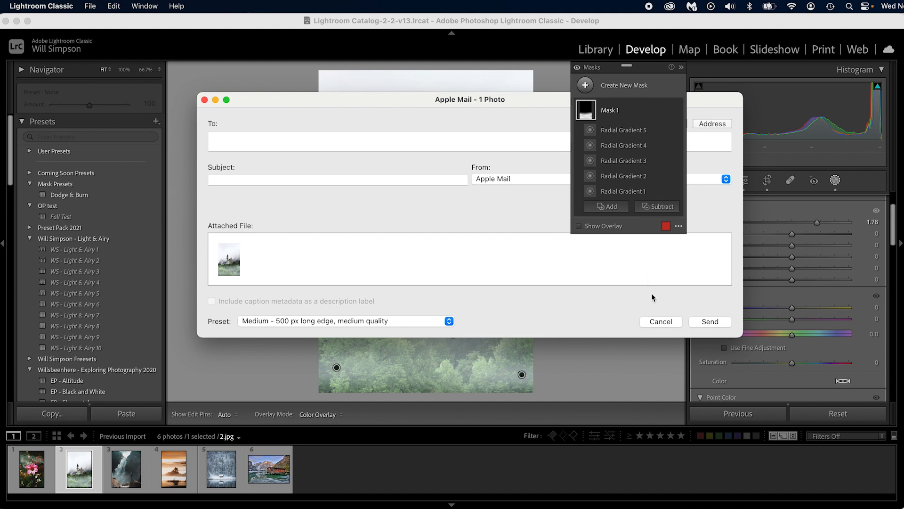
pyautogui.click(661, 322)
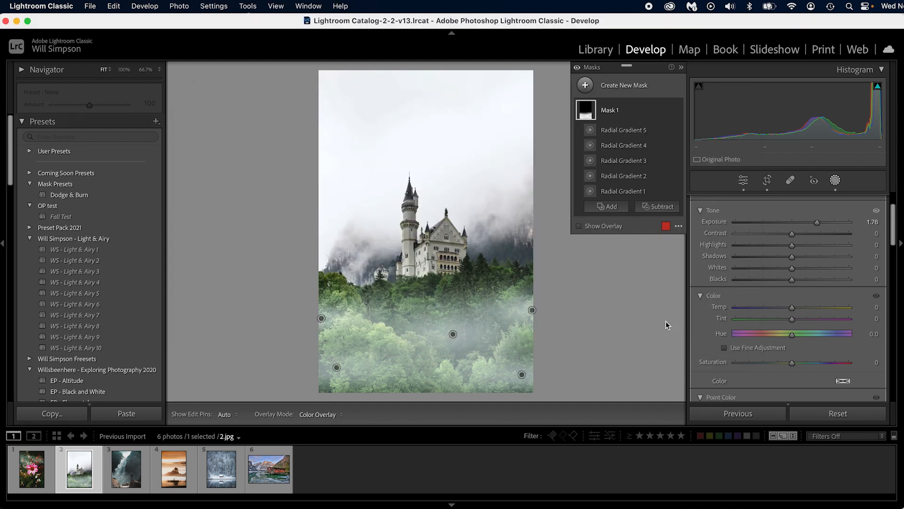
pyautogui.click(626, 213)
pyautogui.click(608, 296)
pyautogui.moveTo(423, 380); pyautogui.dragTo(546, 410)
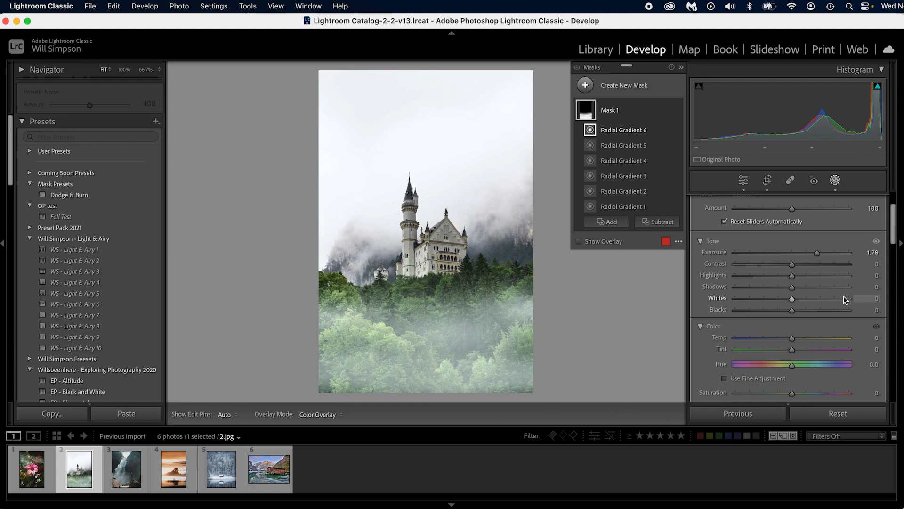
# Step: Compare the castle photo before and after the edits, and set the fog mask's Exposure to 2.39 and Blacks to -16
pyautogui.press('\\')
pyautogui.press('\\')
pyautogui.moveTo(813, 252); pyautogui.dragTo(783, 283)
pyautogui.scroll(-2, 807, 290)
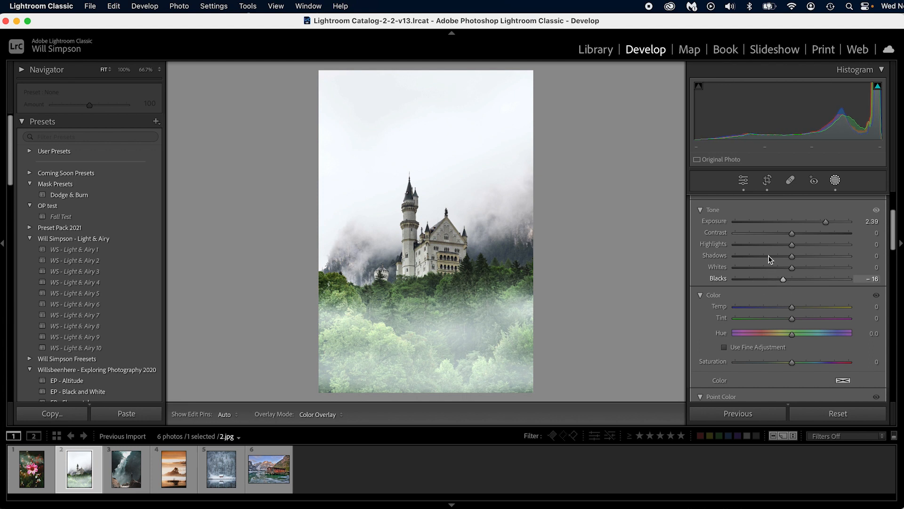
# Step: Lower the overall Exposure of the castle photo to -0.90 in the general edit settings
pyautogui.click(743, 180)
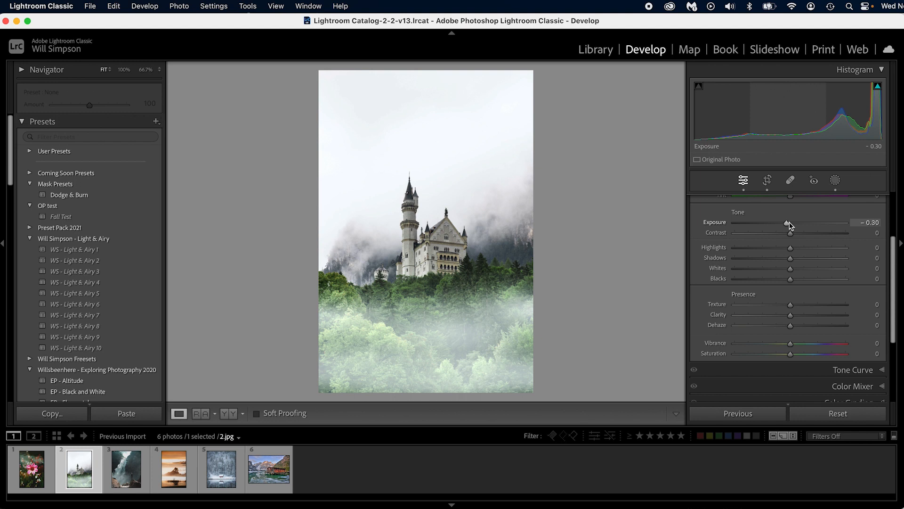
pyautogui.moveTo(788, 224); pyautogui.dragTo(780, 227)
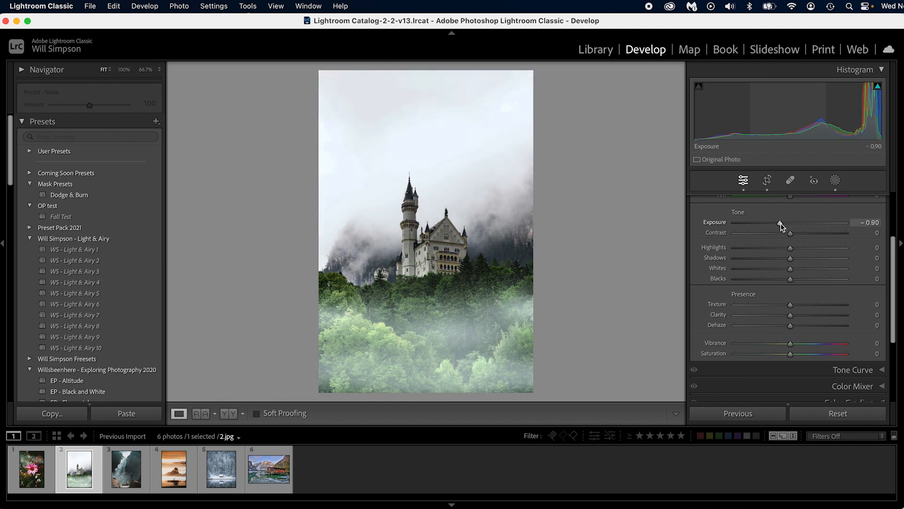
# Step: Raise the castle photo's fog mask Exposure to 2.62 and return to the general edit settings
pyautogui.click(834, 180)
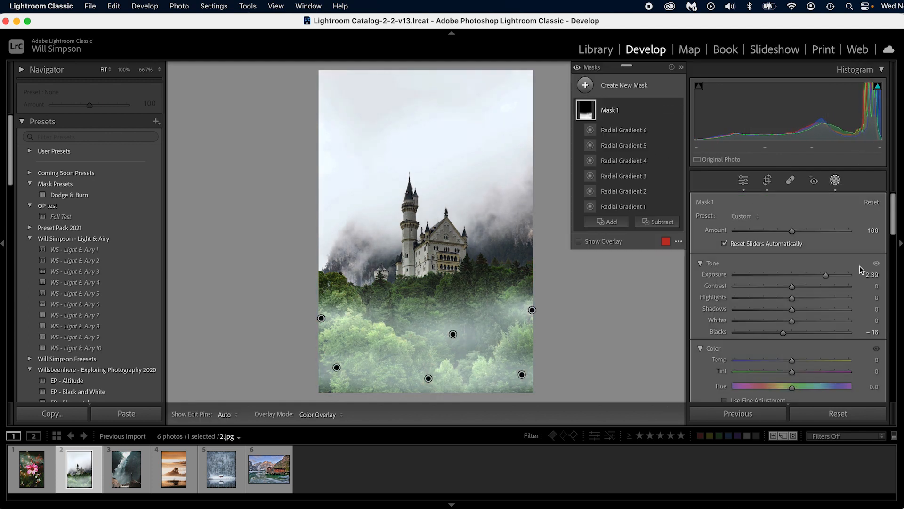
pyautogui.moveTo(826, 274); pyautogui.dragTo(829, 274)
pyautogui.click(743, 180)
# Step: Use the Color Mixer's targeted adjustment on the forest to lower saturation (Green -31, Yellow -1) and luminance (Green -28, Aqua -6)
pyautogui.scroll(-5, 763, 303)
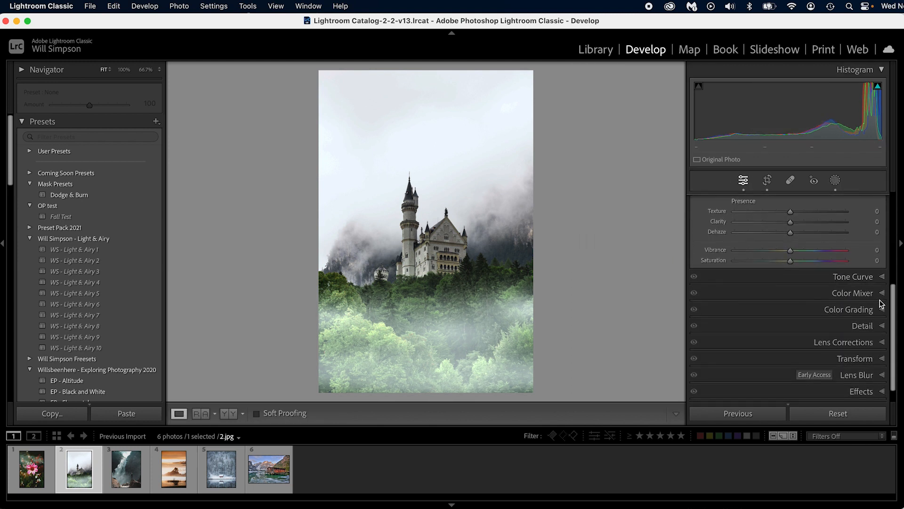
pyautogui.click(878, 293)
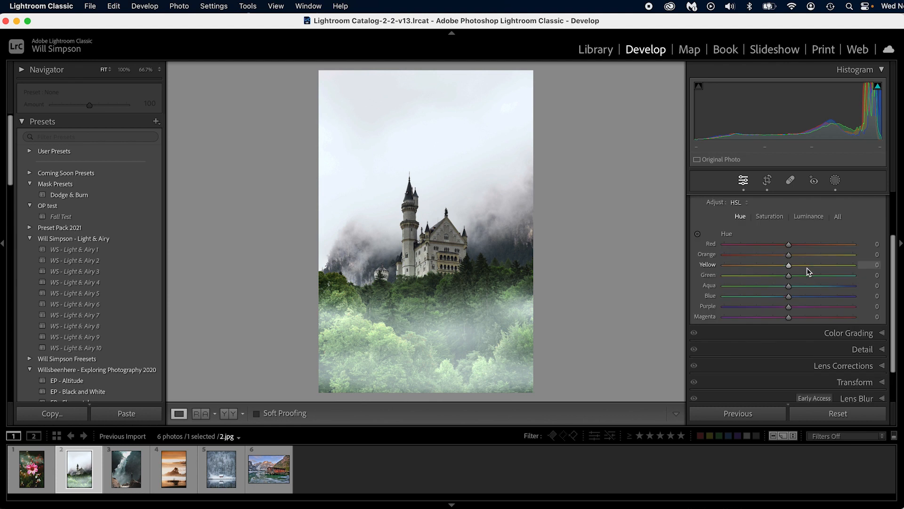
pyautogui.scroll(2, 805, 267)
pyautogui.click(769, 263)
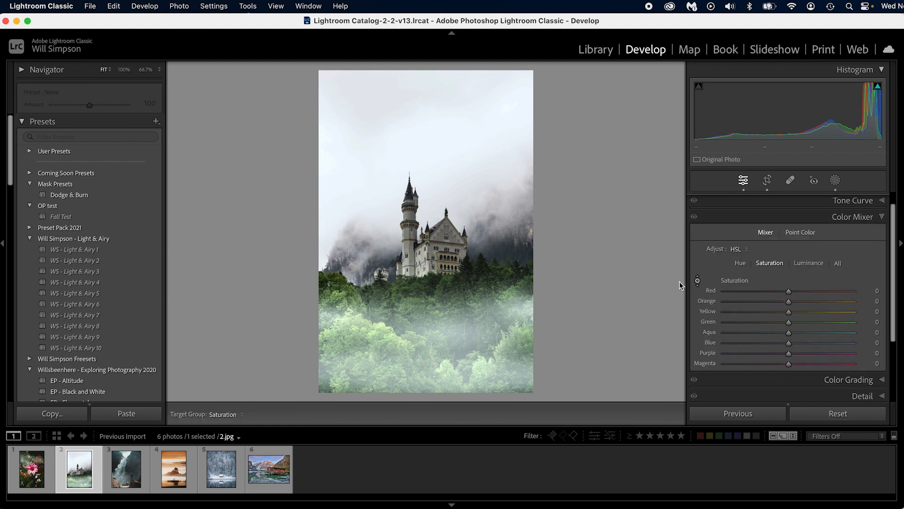
pyautogui.moveTo(393, 352); pyautogui.dragTo(394, 372)
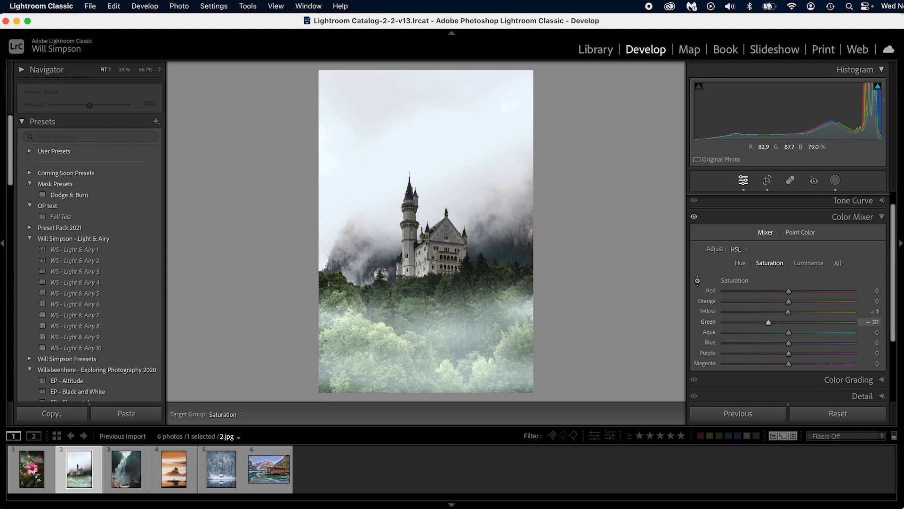
pyautogui.click(801, 265)
pyautogui.moveTo(411, 336); pyautogui.dragTo(411, 358)
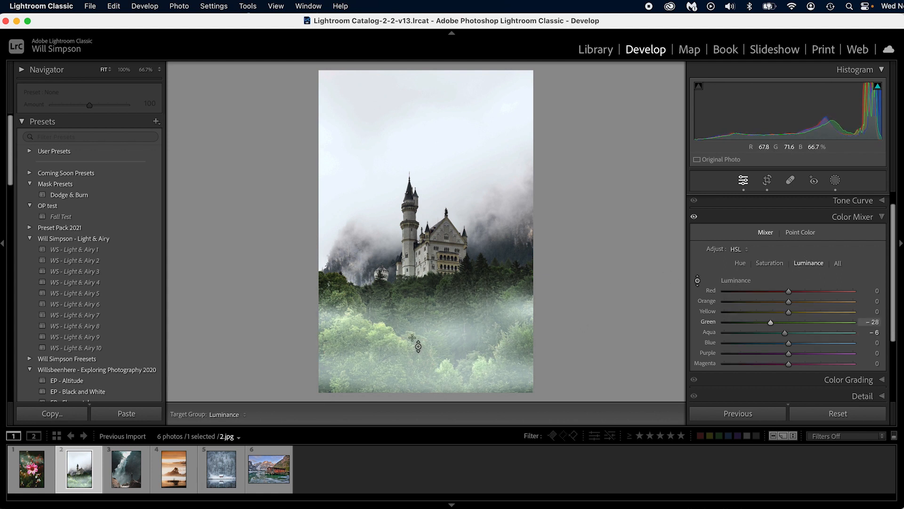
# Step: Lower the forest's saturation further to Green -51 and Aqua -2, and compare the castle photo before and after
pyautogui.click(764, 264)
pyautogui.moveTo(384, 343); pyautogui.dragTo(385, 353)
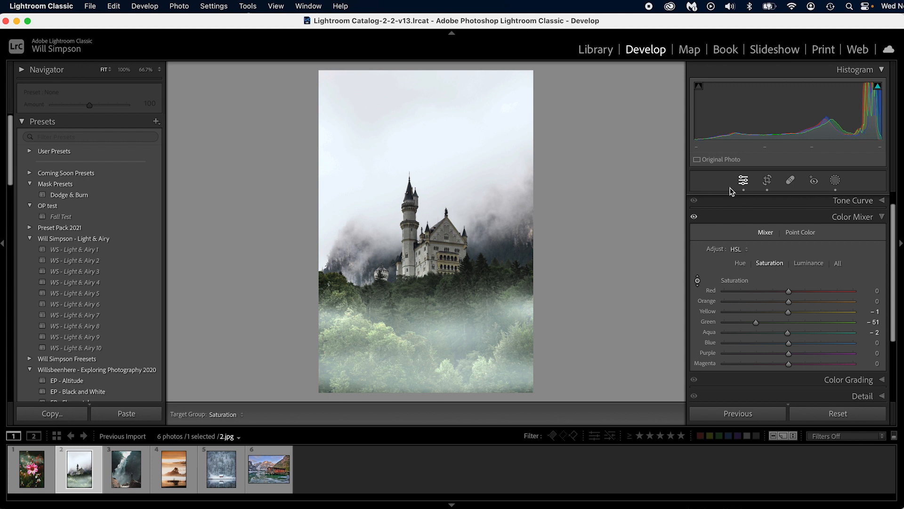
pyautogui.click(742, 183)
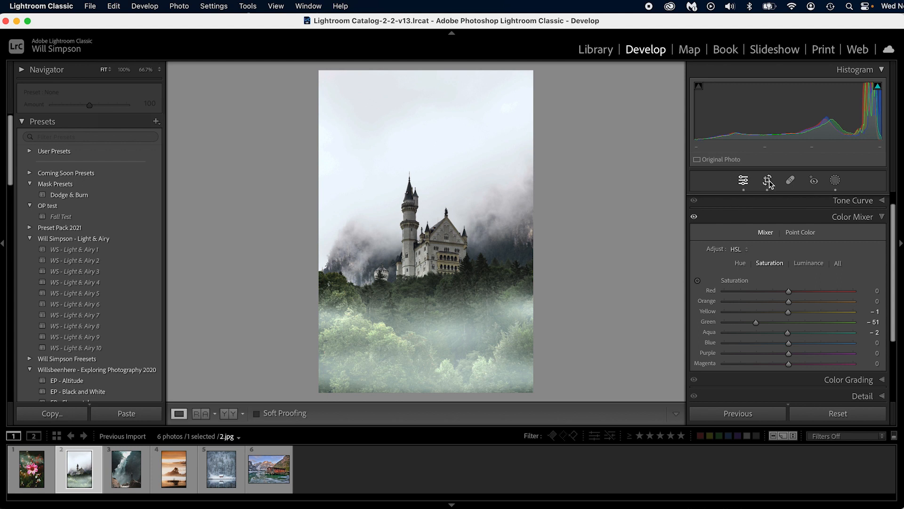
pyautogui.press('\\')
pyautogui.press('\\')
# Step: Copy the castle photo's White Balance and Mask 1 settings and paste them onto the lake cabin photo
pyautogui.press('super+shift+c')
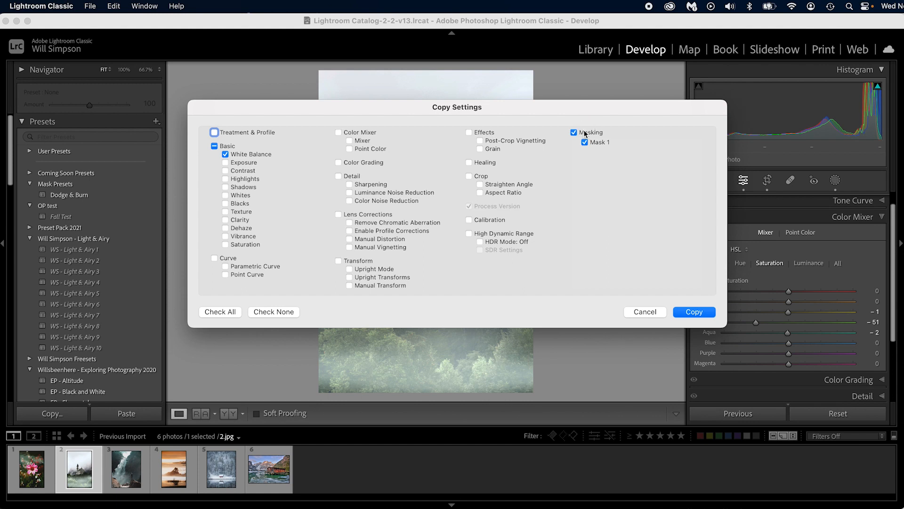
pyautogui.click(688, 311)
pyautogui.click(268, 468)
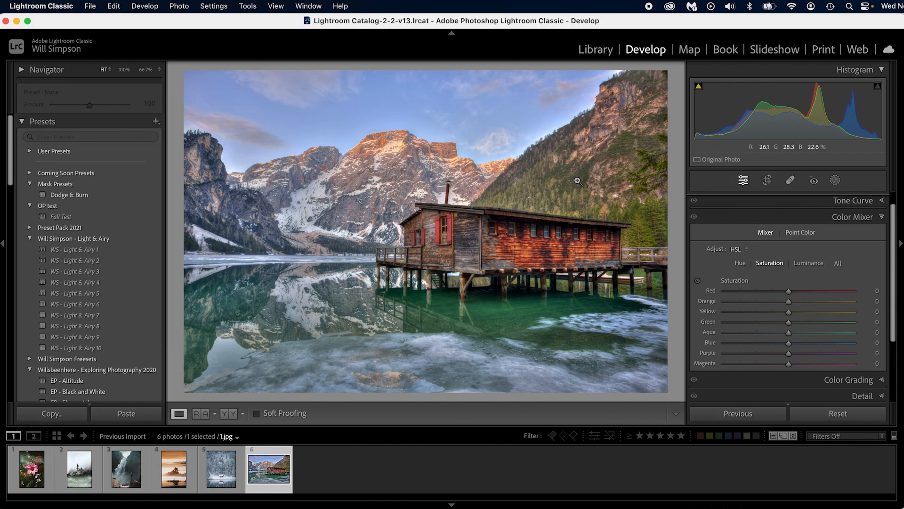
pyautogui.press('super+shift+v')
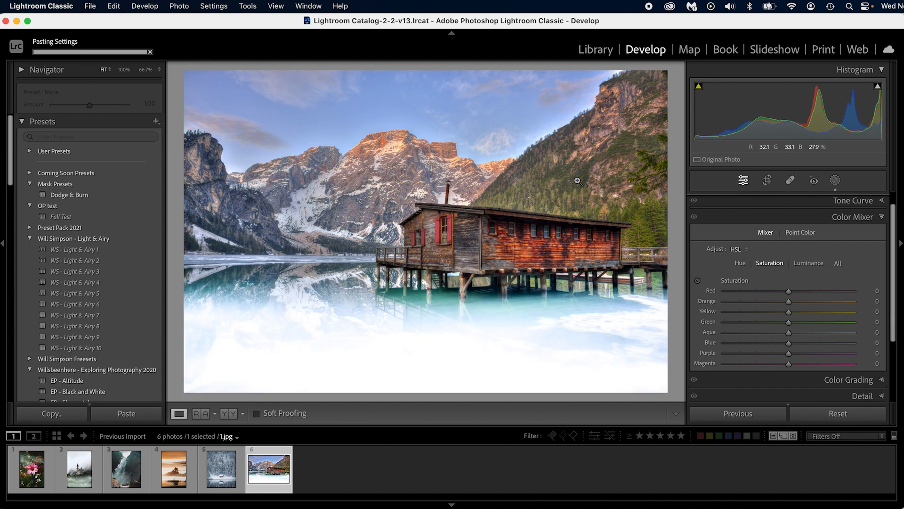
# Step: Shift the pasted fog mask upward on the lake photo and reposition its two leftmost radial gradients over the water
pyautogui.click(836, 180)
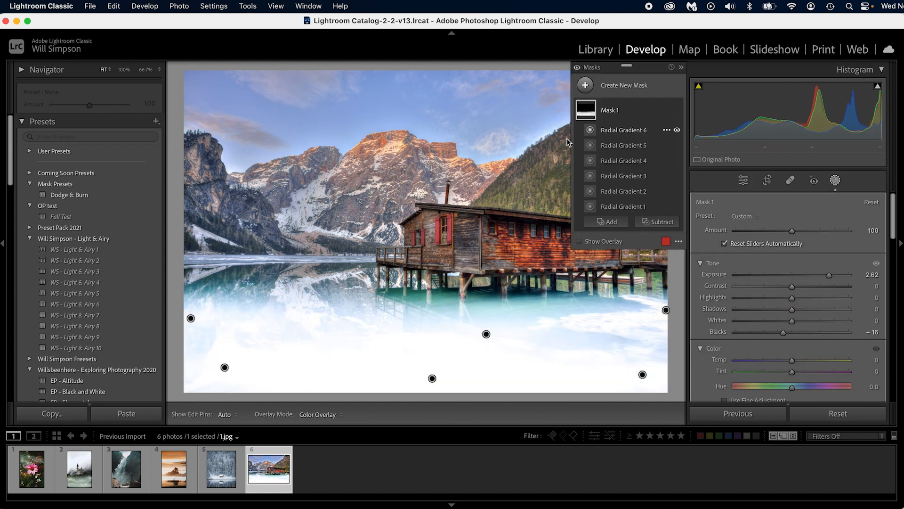
pyautogui.moveTo(196, 313); pyautogui.dragTo(221, 285)
pyautogui.click(191, 295)
pyautogui.click(225, 343)
pyautogui.moveTo(225, 344); pyautogui.dragTo(209, 361)
# Step: Delete the fog mask's bottom-centre and right-edge gradients, and move its middle gradient right over the water below the cabin
pyautogui.click(431, 355)
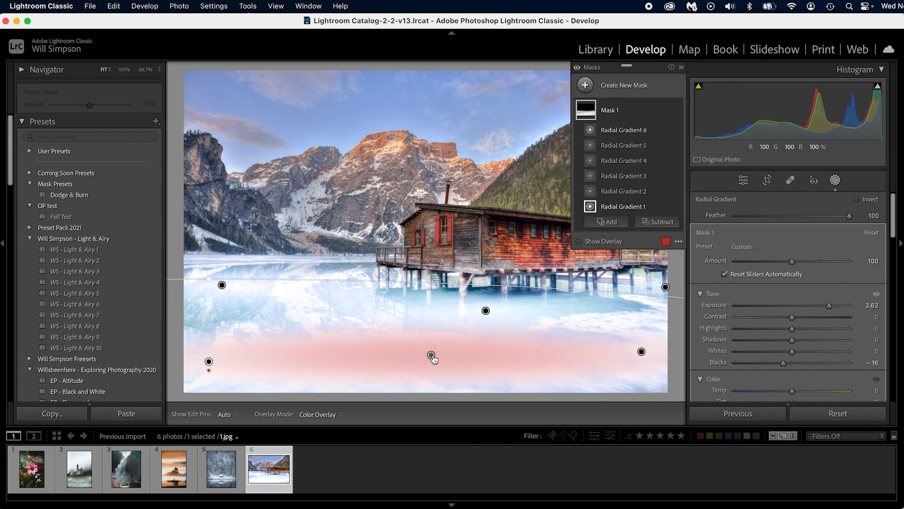
pyautogui.press('Delete')
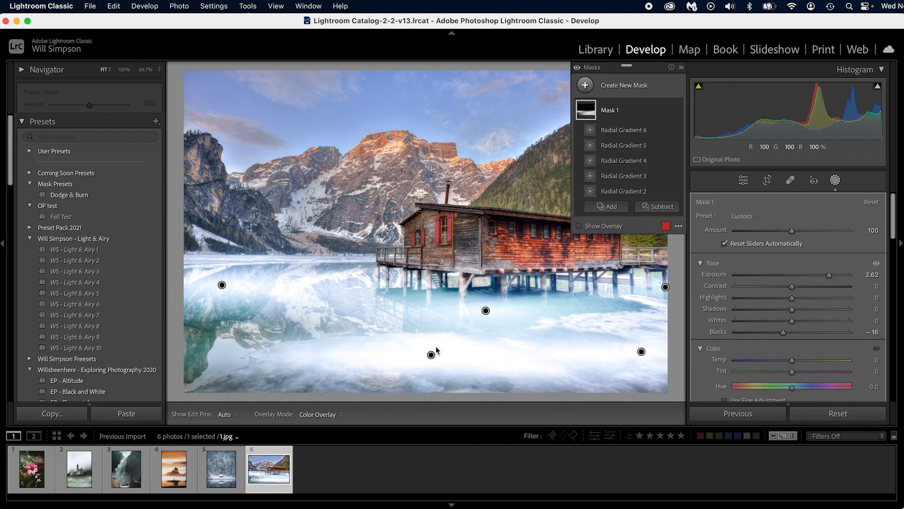
pyautogui.press('super+z')
pyautogui.press('Delete')
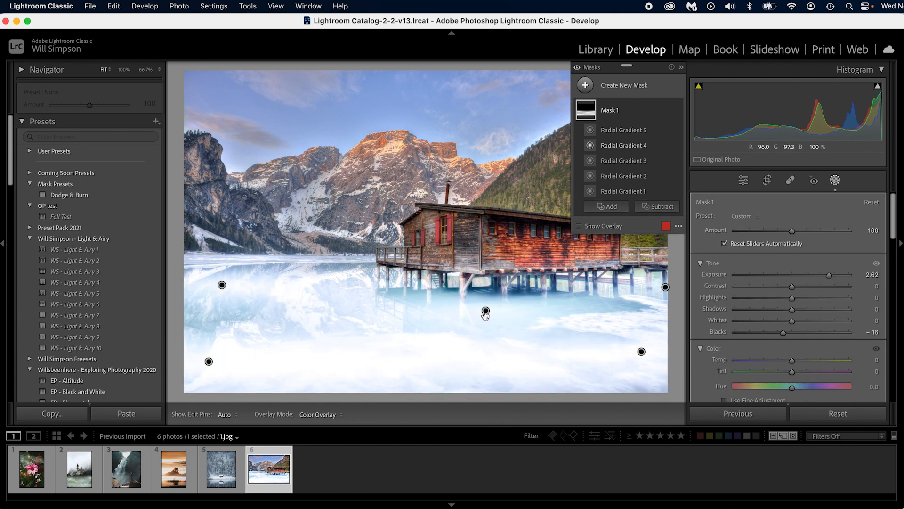
pyautogui.click(486, 310)
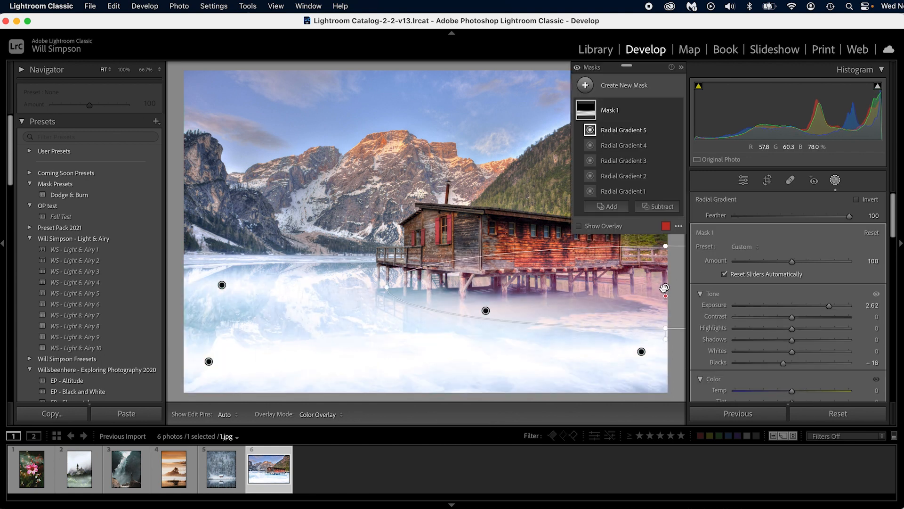
pyautogui.press('Delete')
pyautogui.click(486, 310)
pyautogui.moveTo(490, 312); pyautogui.dragTo(580, 305)
# Step: Set the lake photo's fog mask Exposure to 0.61 and Blacks to 3, and compare the photo with Mask 1 hidden and shown
pyautogui.moveTo(829, 305); pyautogui.dragTo(793, 301)
pyautogui.scroll(-3, 815, 338)
pyautogui.scroll(-1, 810, 338)
pyautogui.scroll(-4, 795, 328)
pyautogui.scroll(-8, 795, 329)
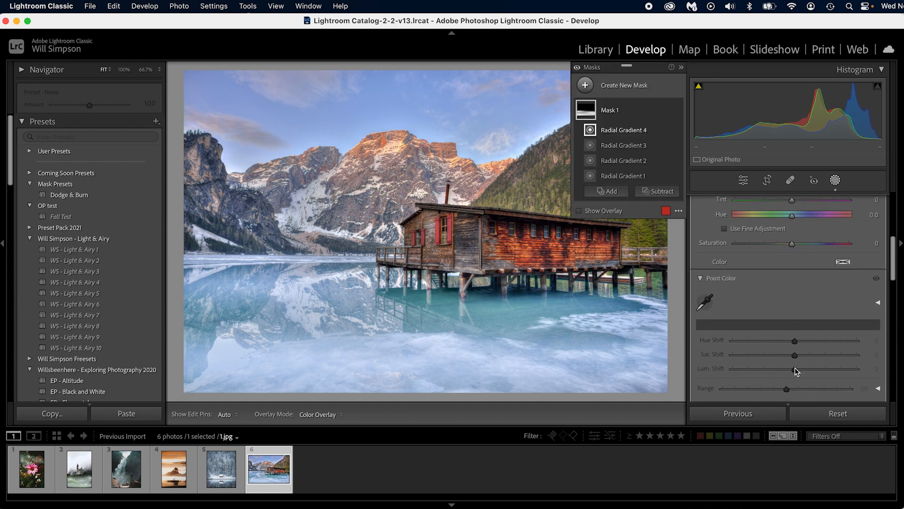
pyautogui.moveTo(743, 378); pyautogui.dragTo(749, 380)
pyautogui.scroll(12, 798, 345)
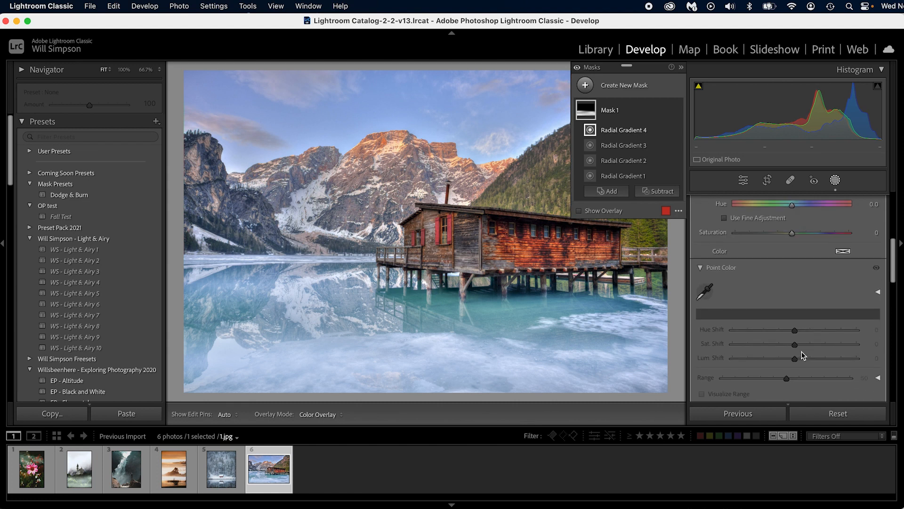
pyautogui.click(677, 110)
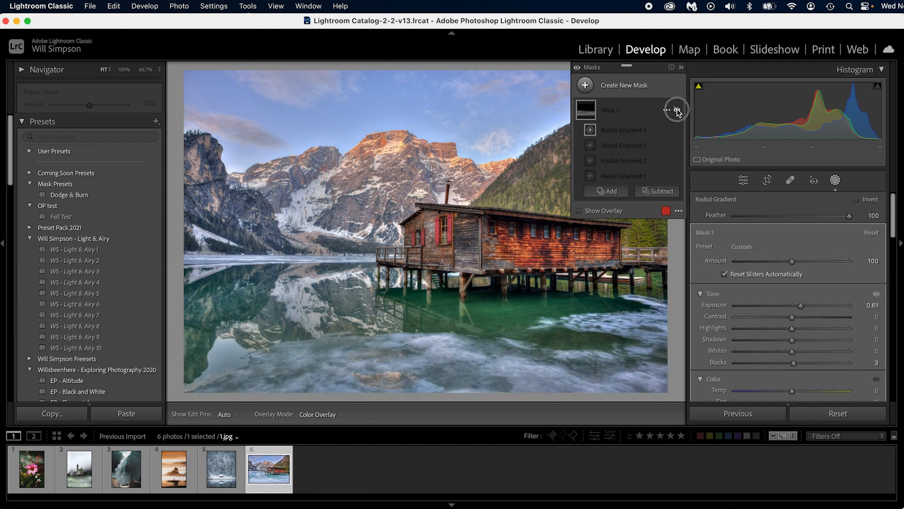
pyautogui.click(677, 110)
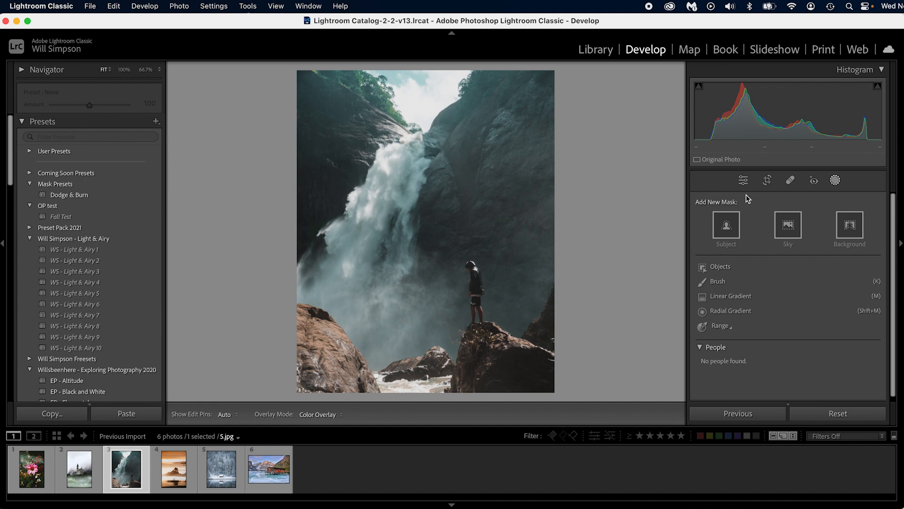
# Step: Soften the whole waterfall photo by setting Clarity to -40 and Dehaze to -40 in the general edit settings
pyautogui.click(744, 181)
pyautogui.scroll(-3, 750, 227)
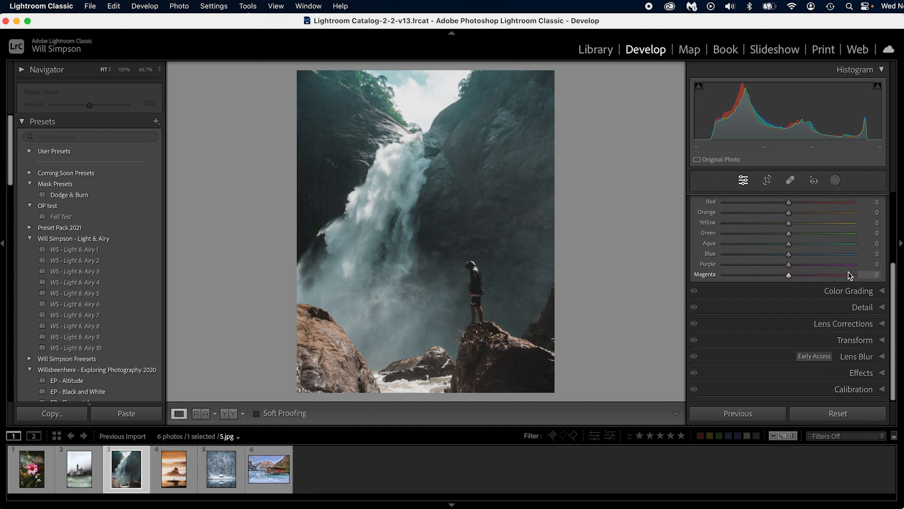
pyautogui.scroll(3, 848, 281)
pyautogui.scroll(2, 847, 282)
pyautogui.click(869, 202)
pyautogui.scroll(-5, 735, 334)
pyautogui.scroll(3, 743, 332)
pyautogui.moveTo(791, 332); pyautogui.dragTo(768, 325)
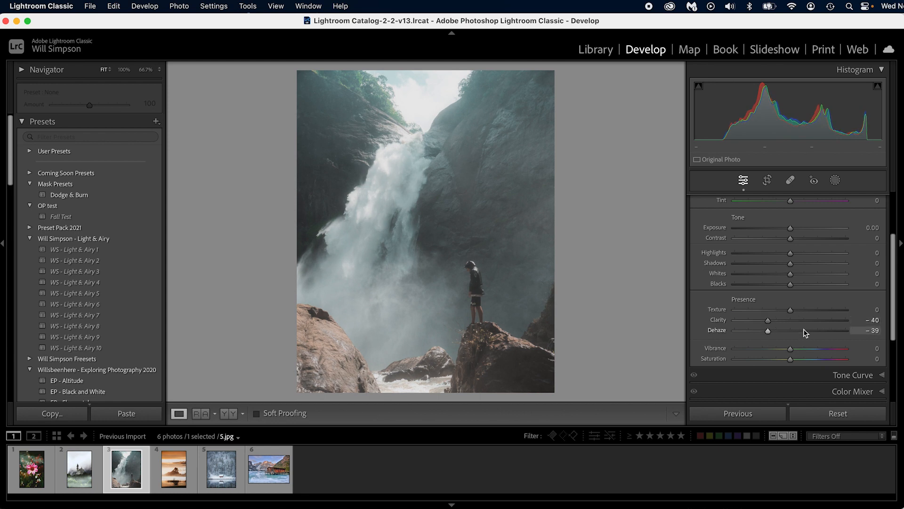
pyautogui.moveTo(769, 329); pyautogui.dragTo(769, 331)
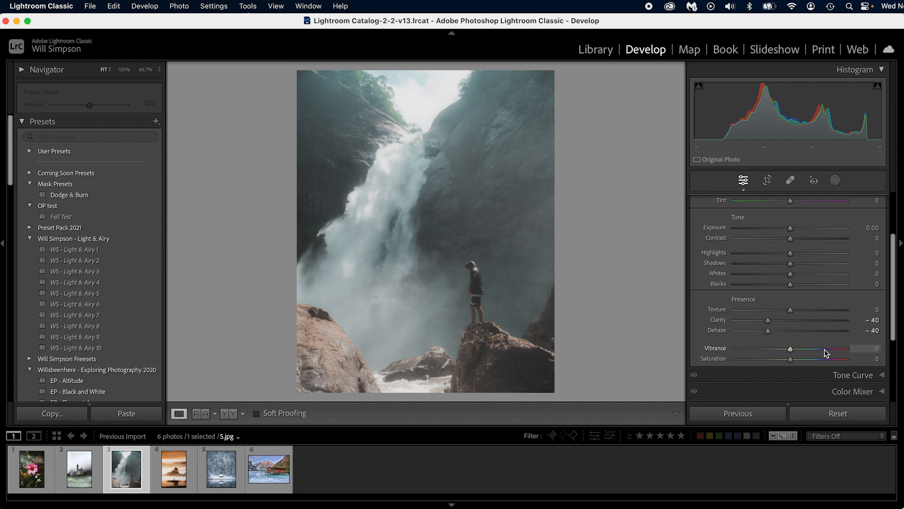
# Step: Set the waterfall photo's overall Saturation to +11 and Exposure to -0.45
pyautogui.scroll(3, 847, 325)
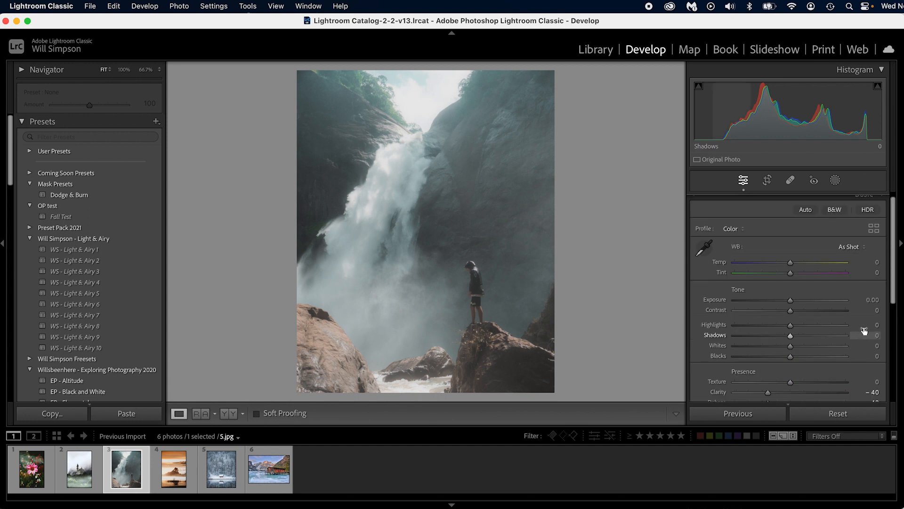
pyautogui.scroll(-3, 782, 362)
pyautogui.moveTo(791, 372); pyautogui.dragTo(799, 371)
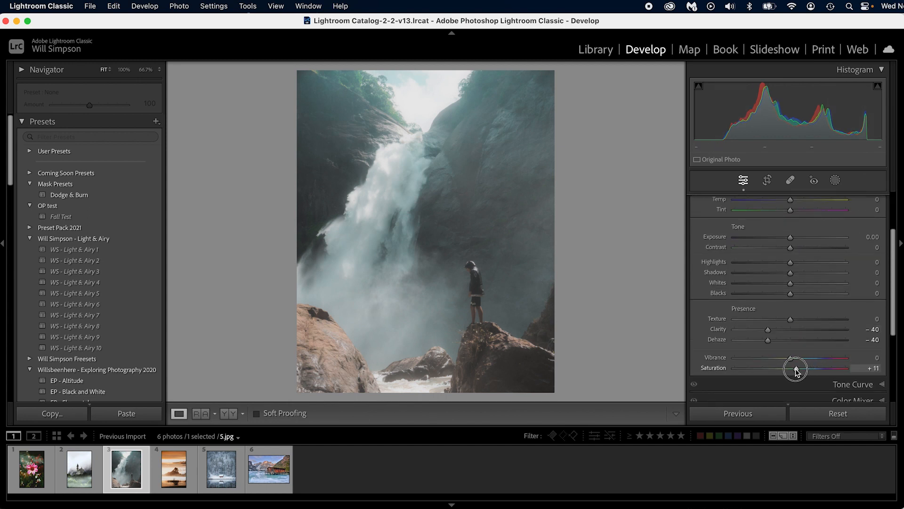
pyautogui.scroll(3, 790, 306)
pyautogui.moveTo(791, 281); pyautogui.dragTo(785, 284)
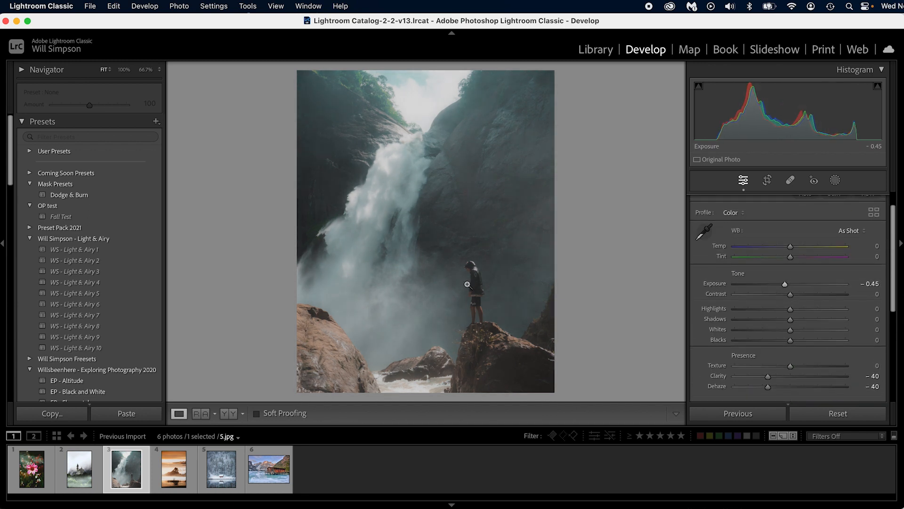
# Step: Compare the waterfall photo before and after the edits, and reset its Presence and Tone settings
pyautogui.press('\\')
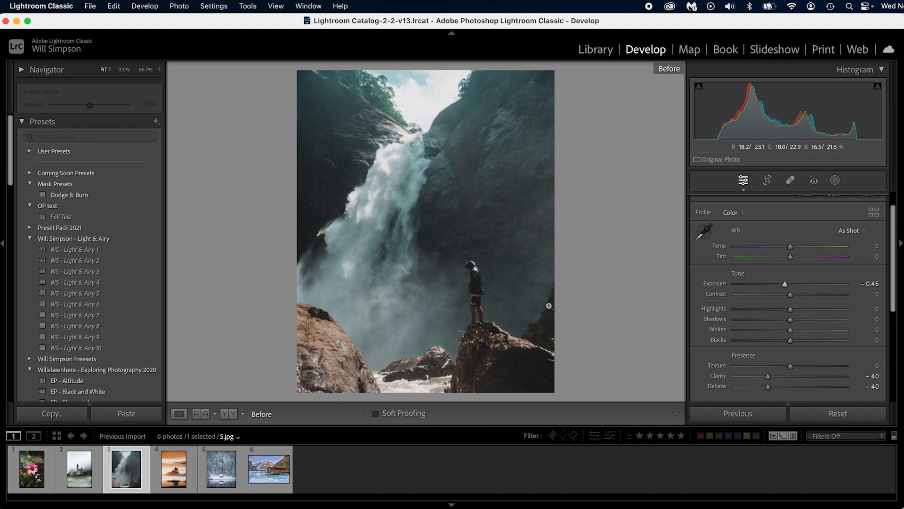
pyautogui.press('\\')
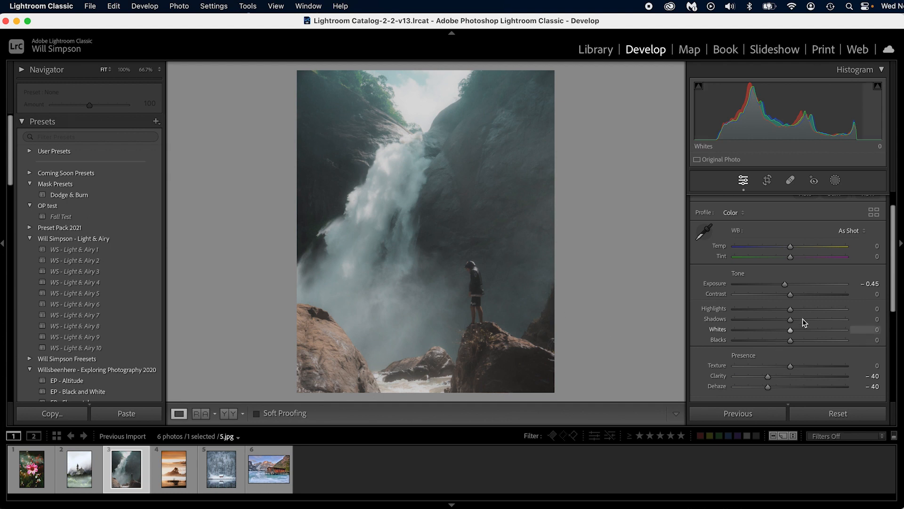
pyautogui.keyDown('alt'); pyautogui.click(752, 355); pyautogui.keyUp('alt')
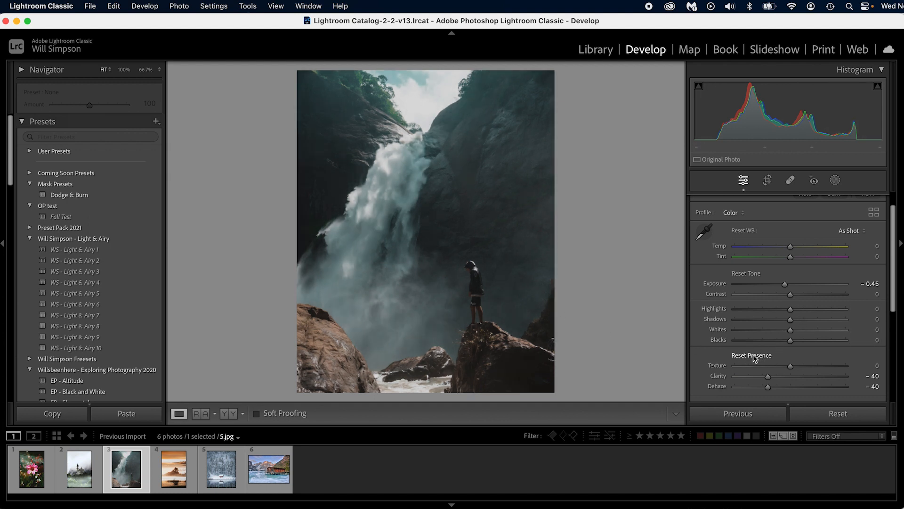
pyautogui.keyDown('alt'); pyautogui.click(746, 273); pyautogui.keyUp('alt')
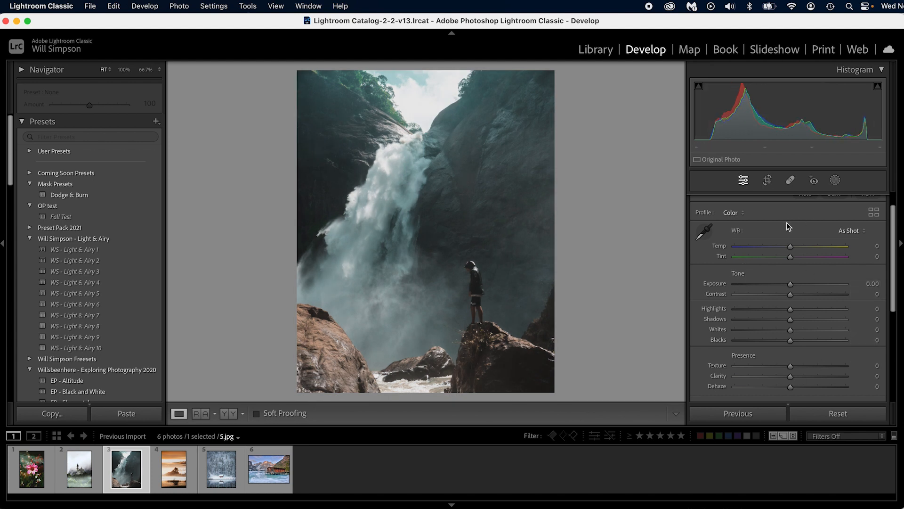
# Step: Add a radial gradient mask around the person on the rock with Feather 42, and invert it to cover the surroundings
pyautogui.hotkey('shift', 'm')
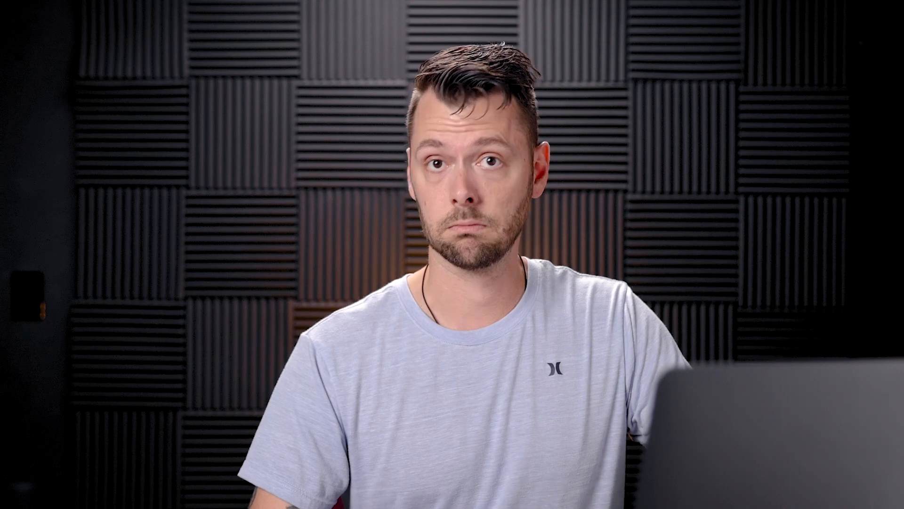
pyautogui.moveTo(474, 280); pyautogui.dragTo(518, 347)
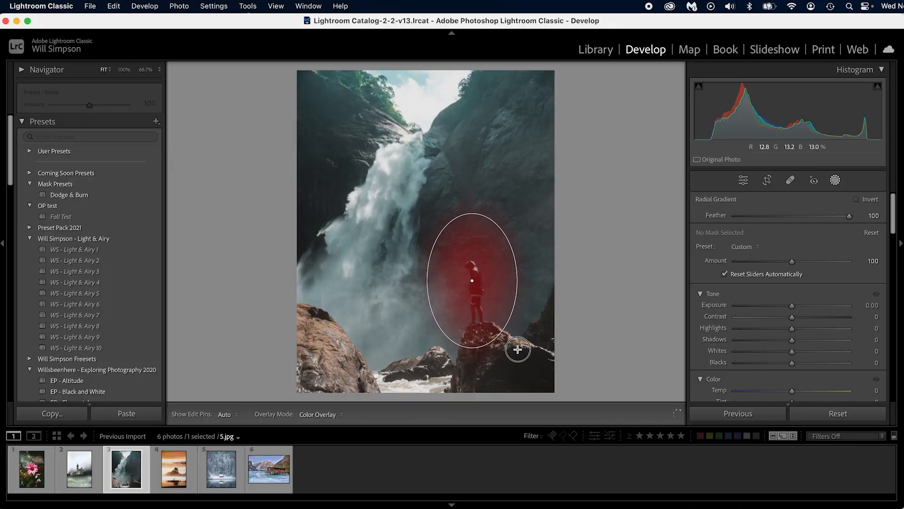
pyautogui.moveTo(849, 218); pyautogui.dragTo(783, 216)
pyautogui.moveTo(475, 285); pyautogui.dragTo(474, 294)
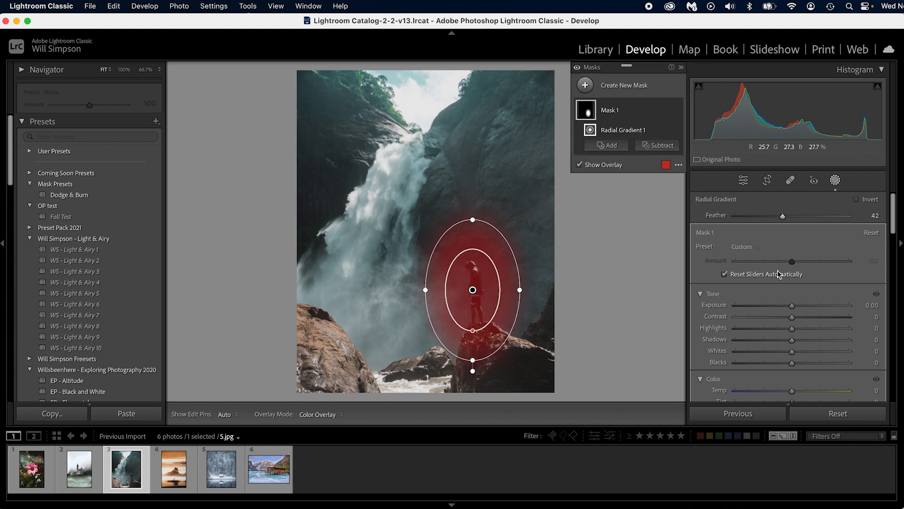
pyautogui.click(864, 200)
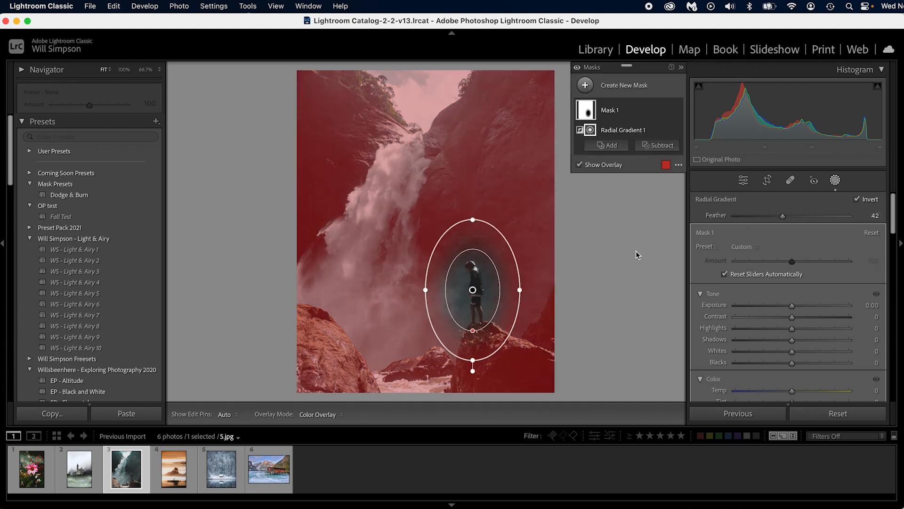
pyautogui.scroll(-4, 761, 290)
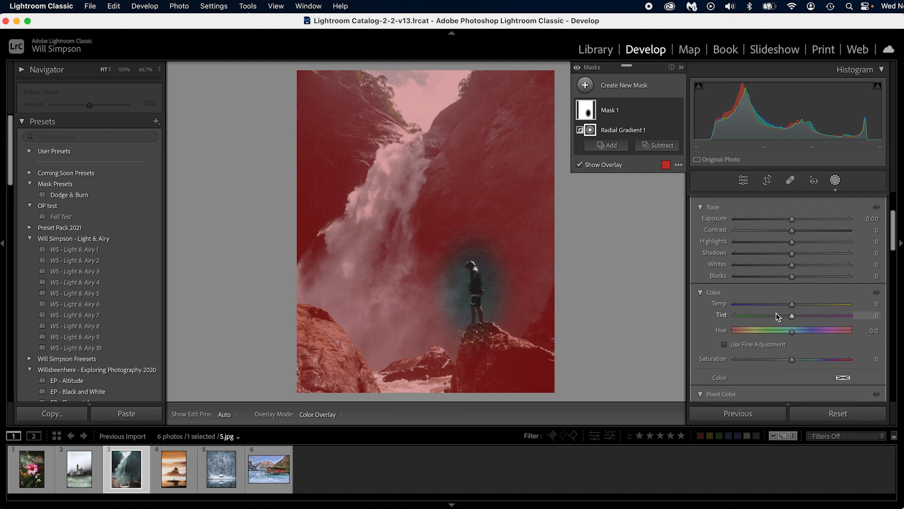
# Step: Soften the surroundings through the inverted radial mask by setting its Clarity to -37 and Dehaze to -39
pyautogui.scroll(-5, 776, 312)
pyautogui.scroll(-3, 776, 317)
pyautogui.moveTo(785, 333)
pyautogui.mouseDown()
pyautogui.moveTo(771, 339)
pyautogui.moveTo(787, 323)
pyautogui.moveTo(762, 325)
pyautogui.moveTo(770, 324)
pyautogui.mouseUp()
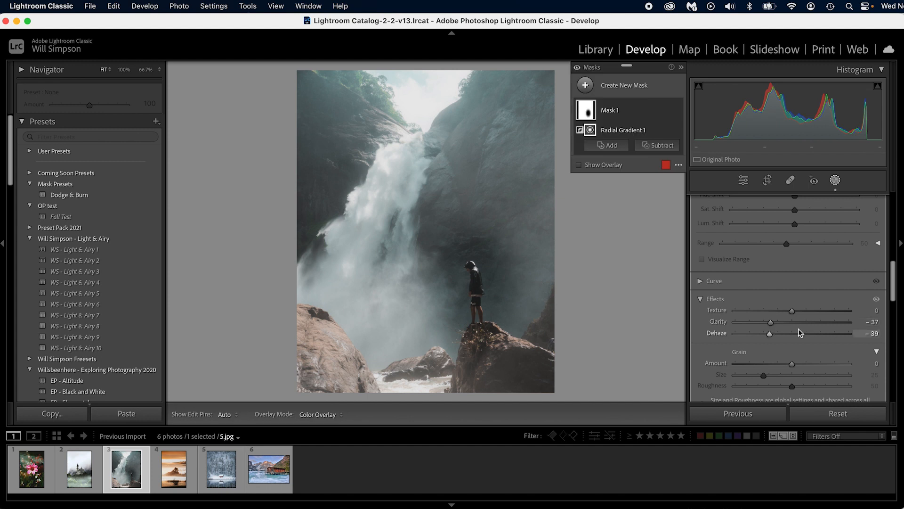
# Step: Enlarge and reposition the radial gradient around the person and the rock with Feather 53, and inspect the person up close
pyautogui.moveTo(520, 289); pyautogui.dragTo(502, 294)
pyautogui.moveTo(478, 359); pyautogui.dragTo(478, 349)
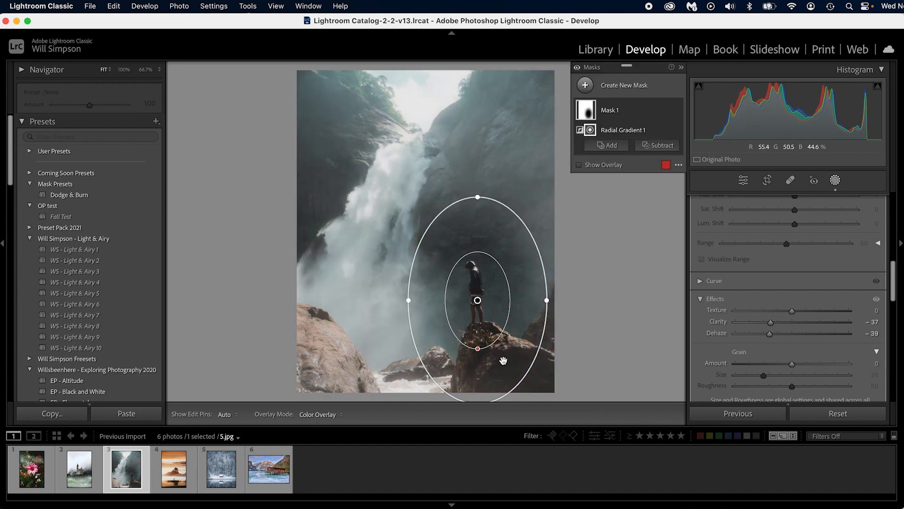
pyautogui.press('super+minus')
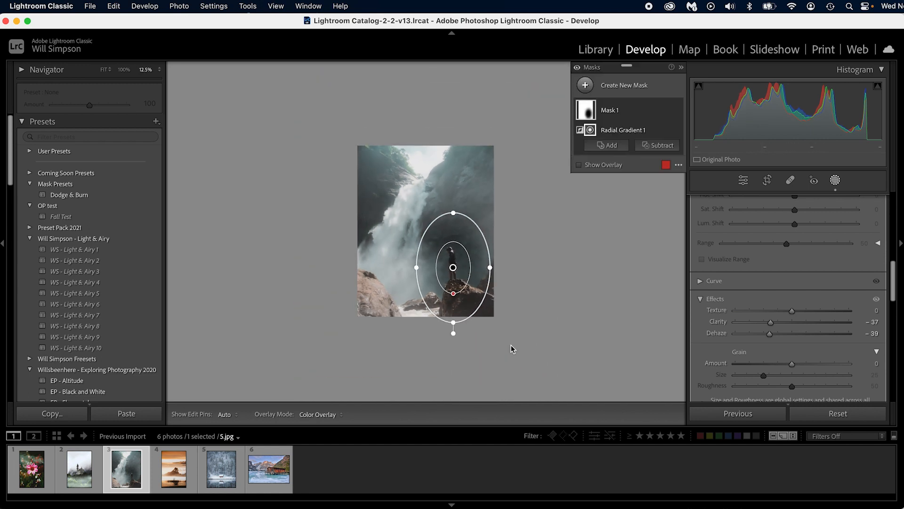
pyautogui.moveTo(453, 325); pyautogui.dragTo(453, 345)
pyautogui.moveTo(492, 268)
pyautogui.mouseDown()
pyautogui.moveTo(510, 265)
pyautogui.moveTo(480, 281)
pyautogui.mouseUp()
pyautogui.press('super+equal')
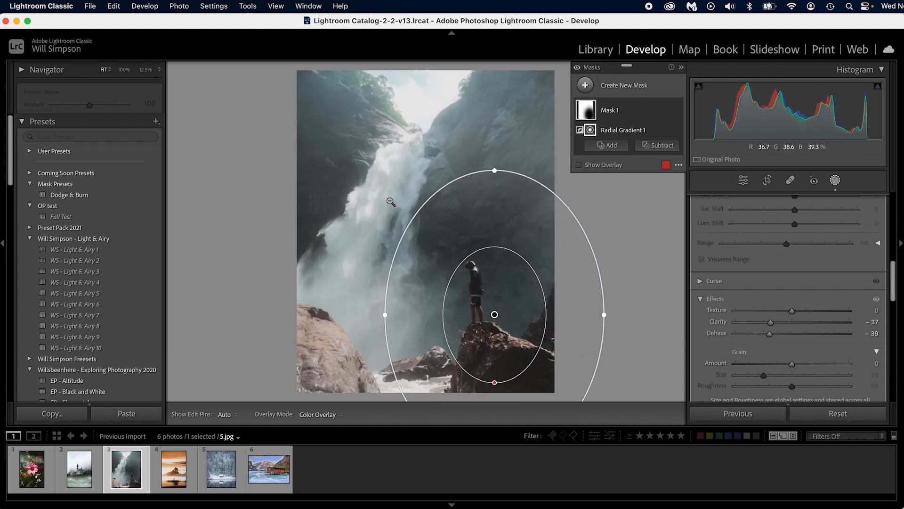
pyautogui.moveTo(497, 321); pyautogui.dragTo(496, 319)
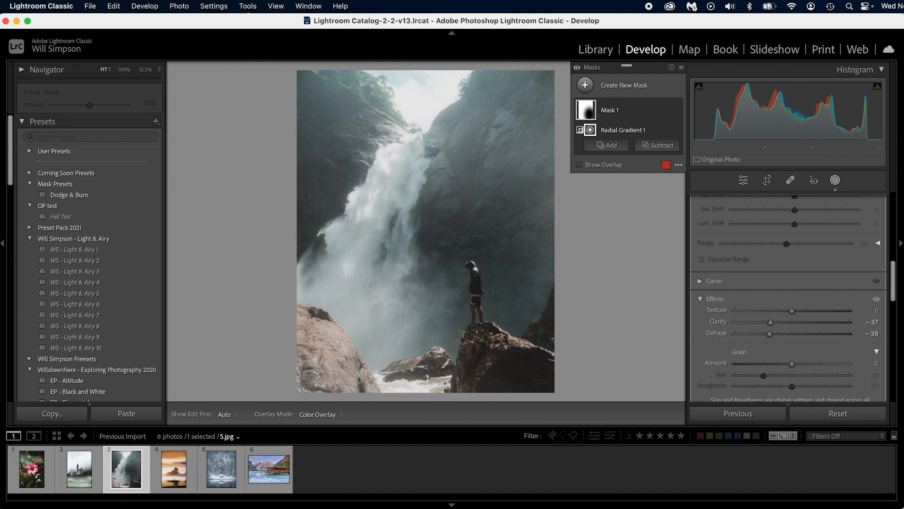
pyautogui.click(744, 181)
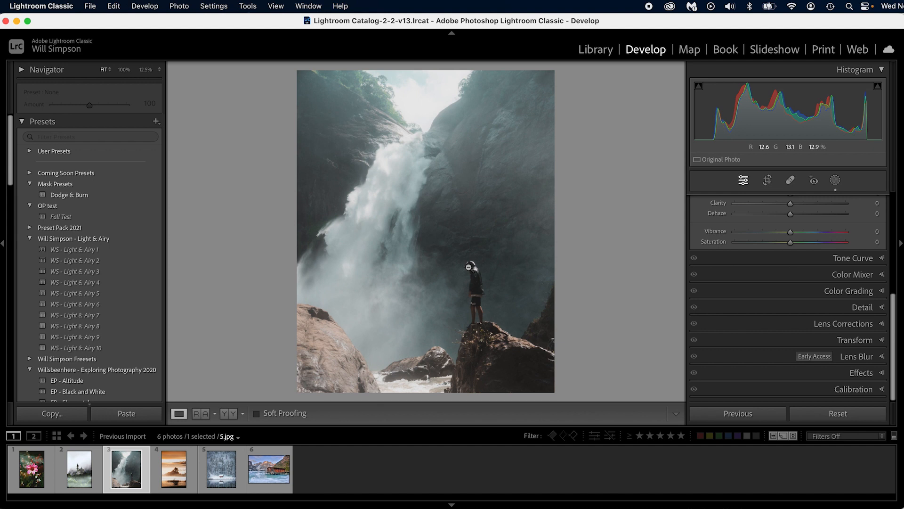
pyautogui.click(470, 288)
pyautogui.moveTo(426, 221); pyautogui.dragTo(458, 246)
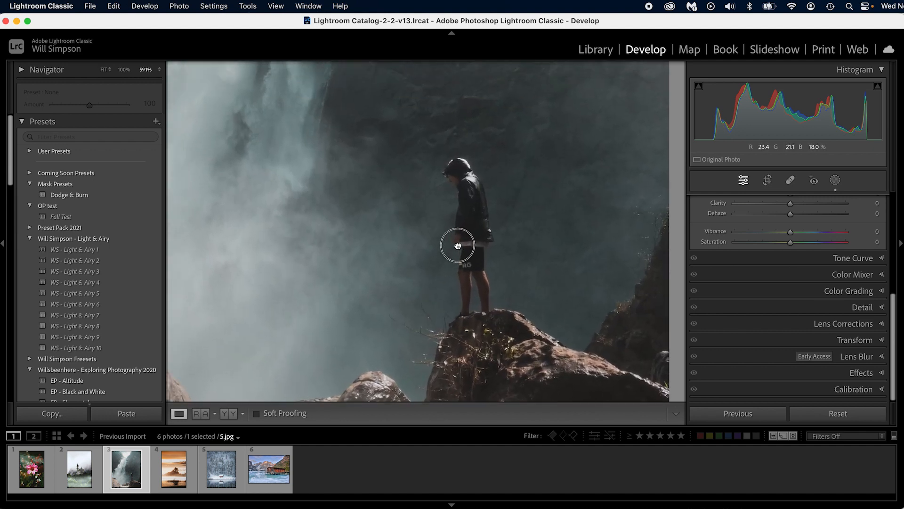
pyautogui.click(458, 246)
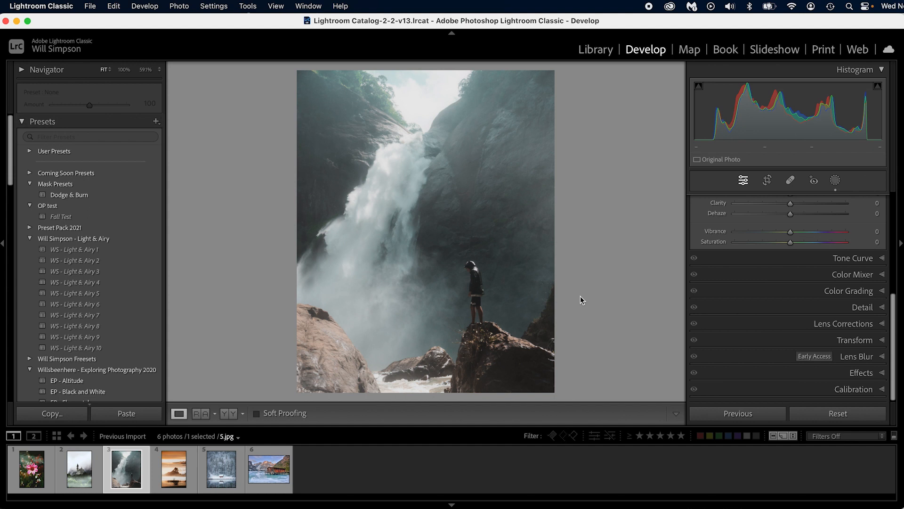
# Step: Reopen the inverted radial mask on the waterfall photo and set its Exposure to -0.33
pyautogui.click(831, 183)
pyautogui.click(589, 112)
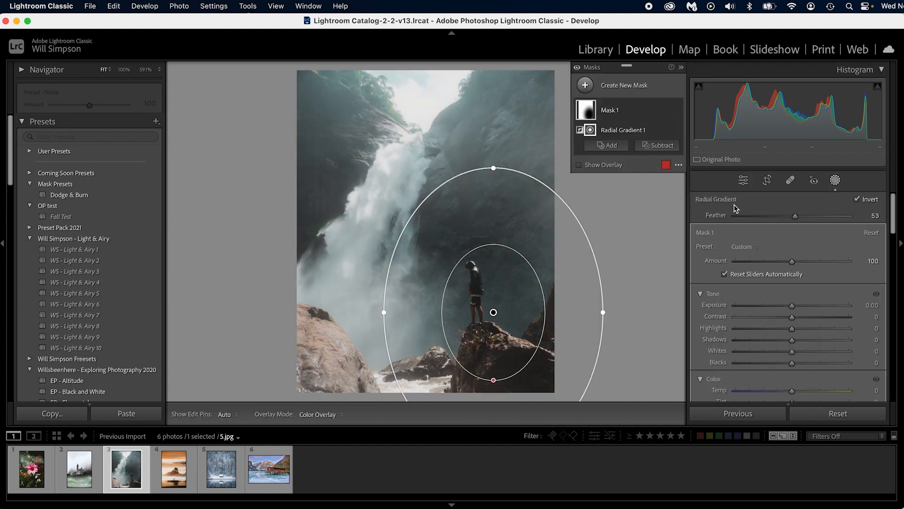
pyautogui.scroll(-3, 800, 332)
pyautogui.moveTo(792, 255); pyautogui.dragTo(790, 257)
# Step: Raise the mask's Saturation to 15 and compare the waterfall photo before and after the edits
pyautogui.scroll(-3, 807, 358)
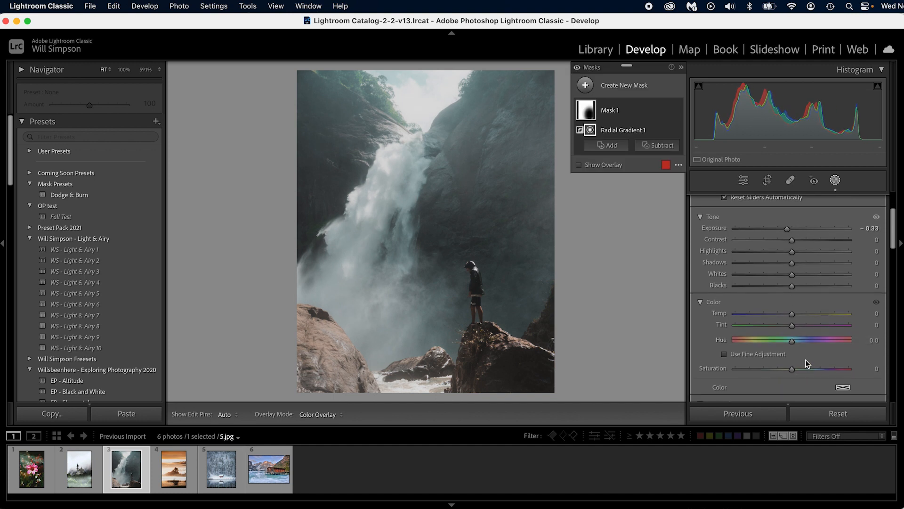
pyautogui.scroll(-2, 794, 369)
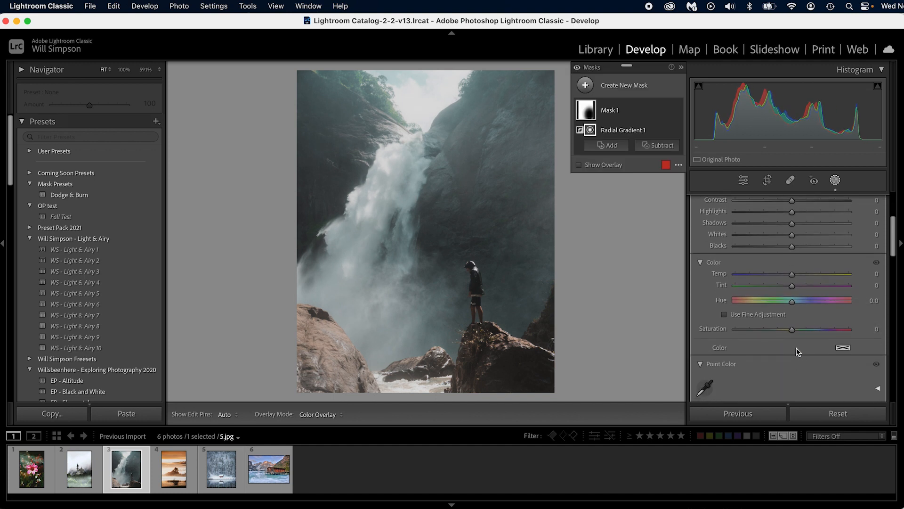
pyautogui.moveTo(794, 333); pyautogui.dragTo(803, 333)
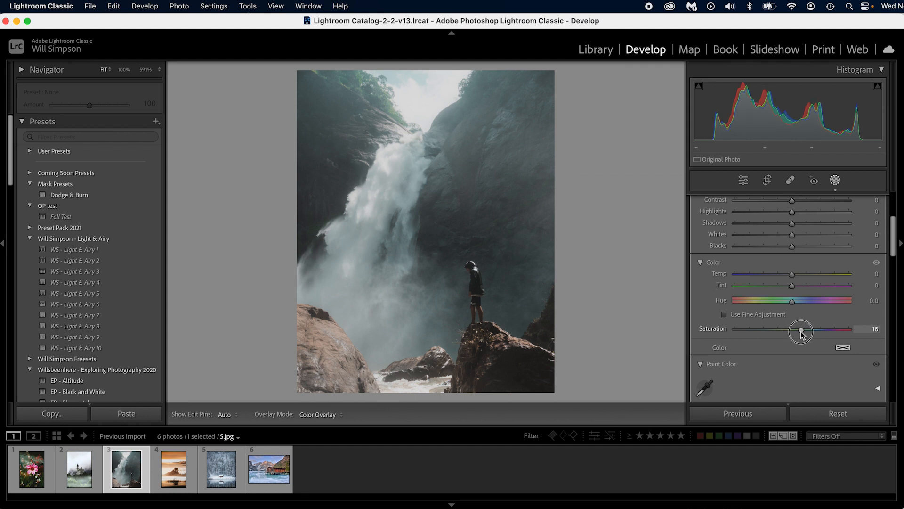
pyautogui.moveTo(800, 332); pyautogui.dragTo(800, 332)
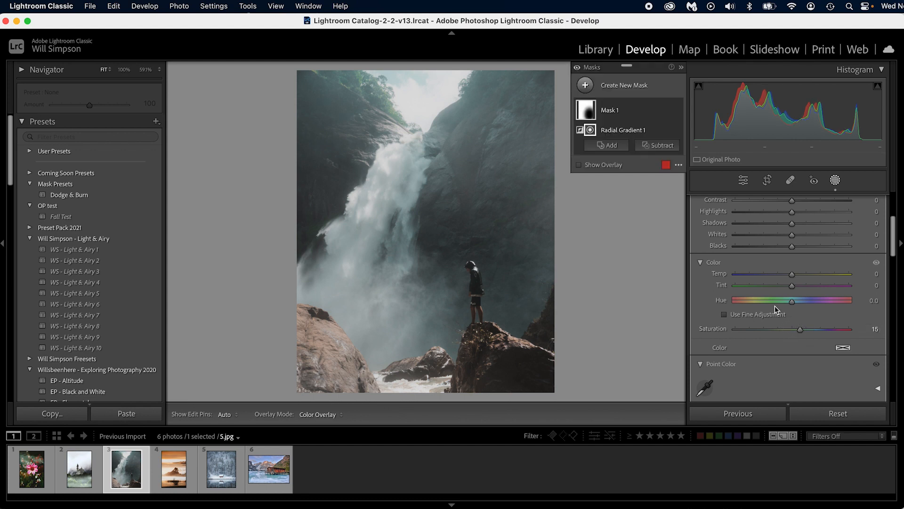
pyautogui.press('\\')
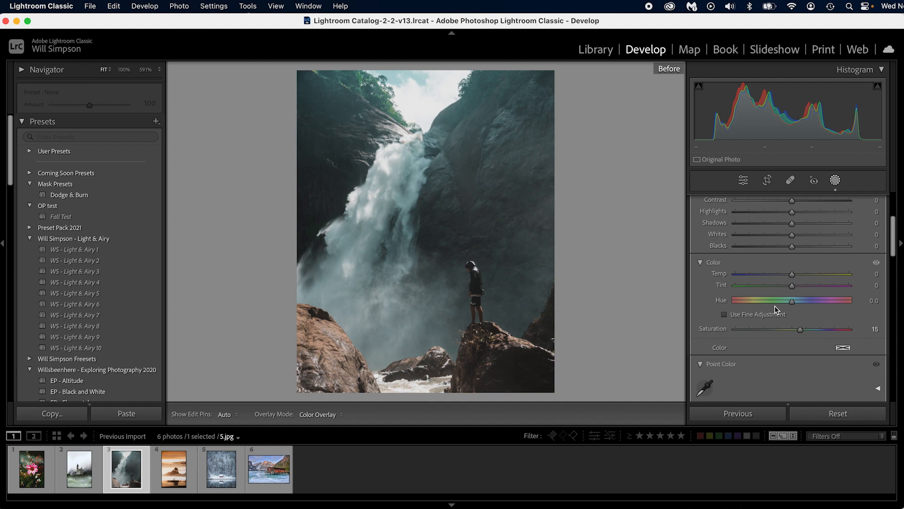
pyautogui.press('\\')
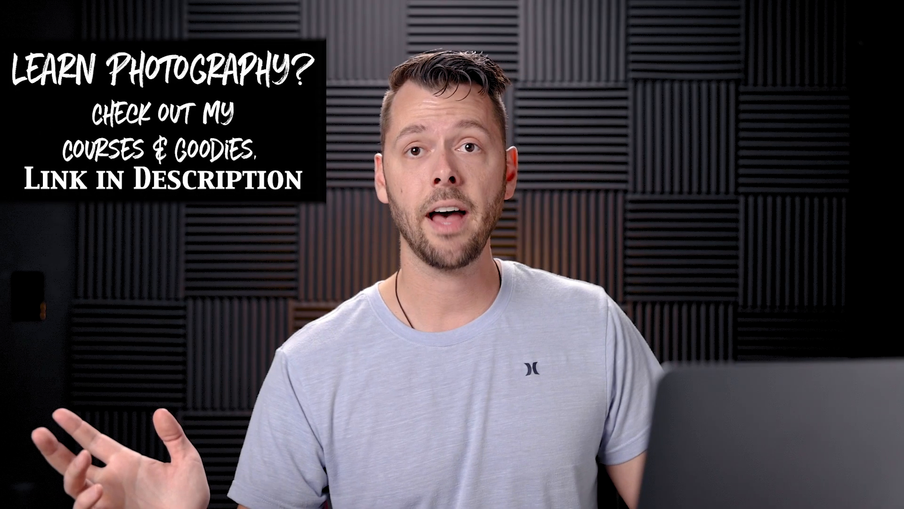